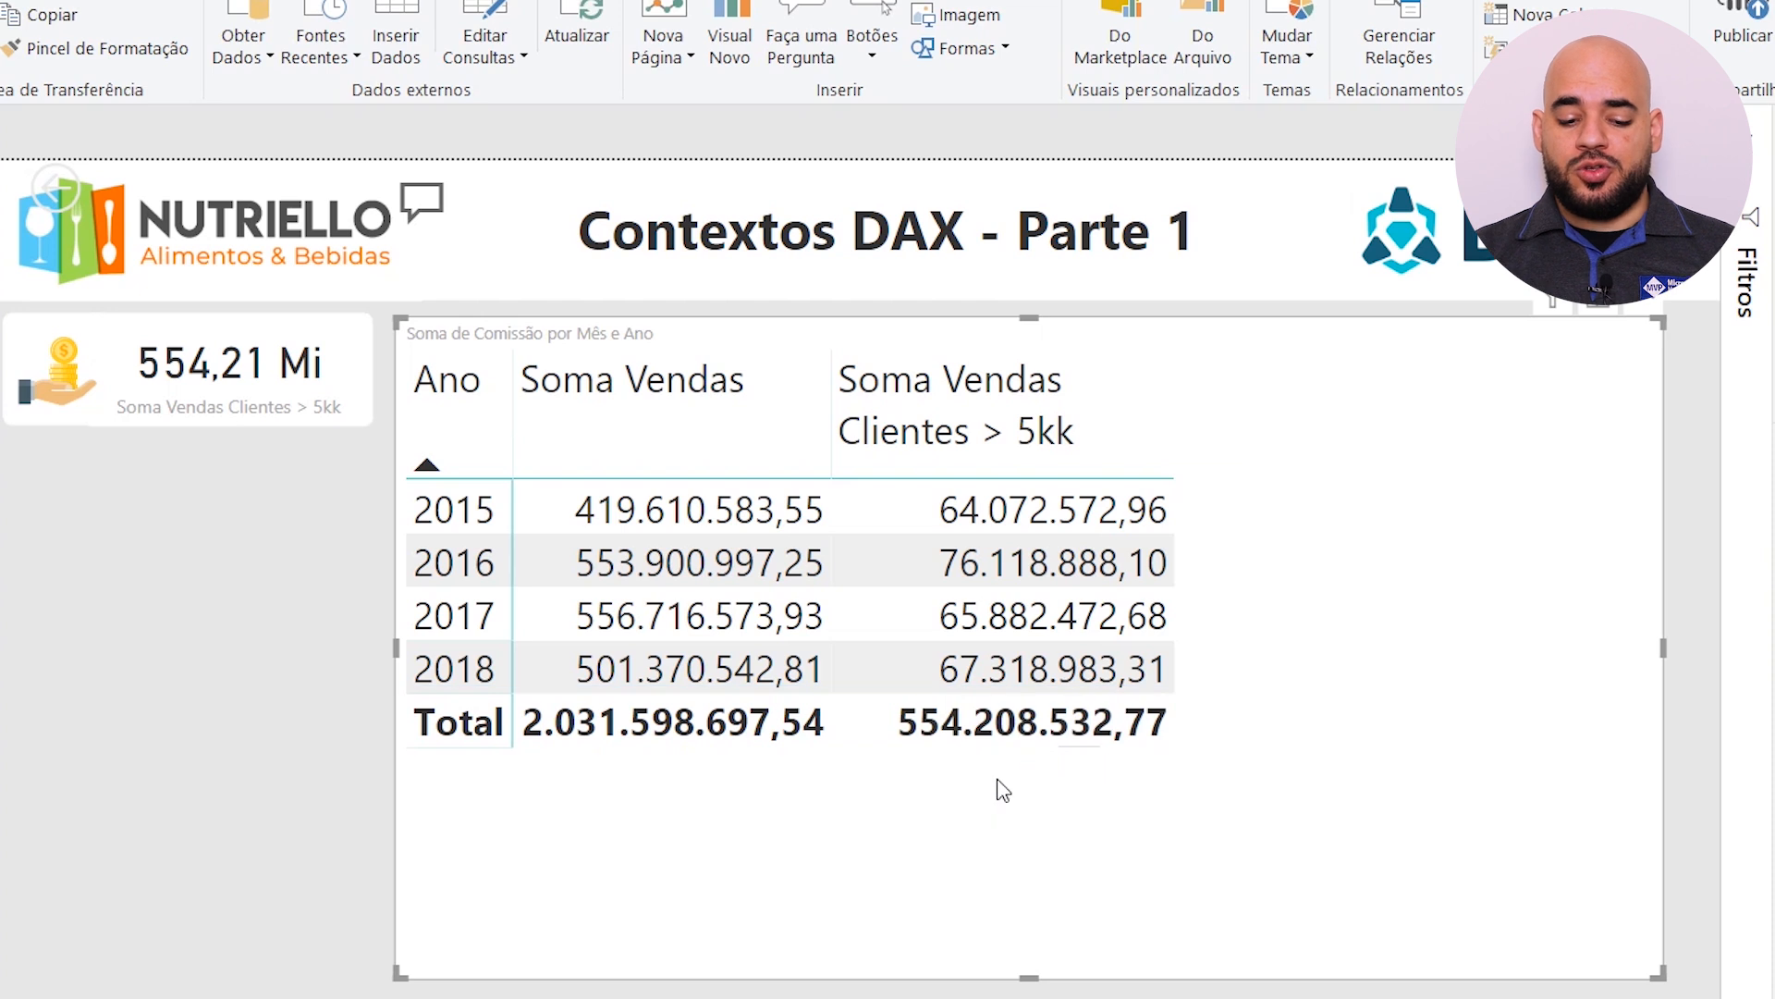
Step: Create a new measure named Soma Vendas Total in the _Medidas table, with its formula starting on a new line
click(1027, 741)
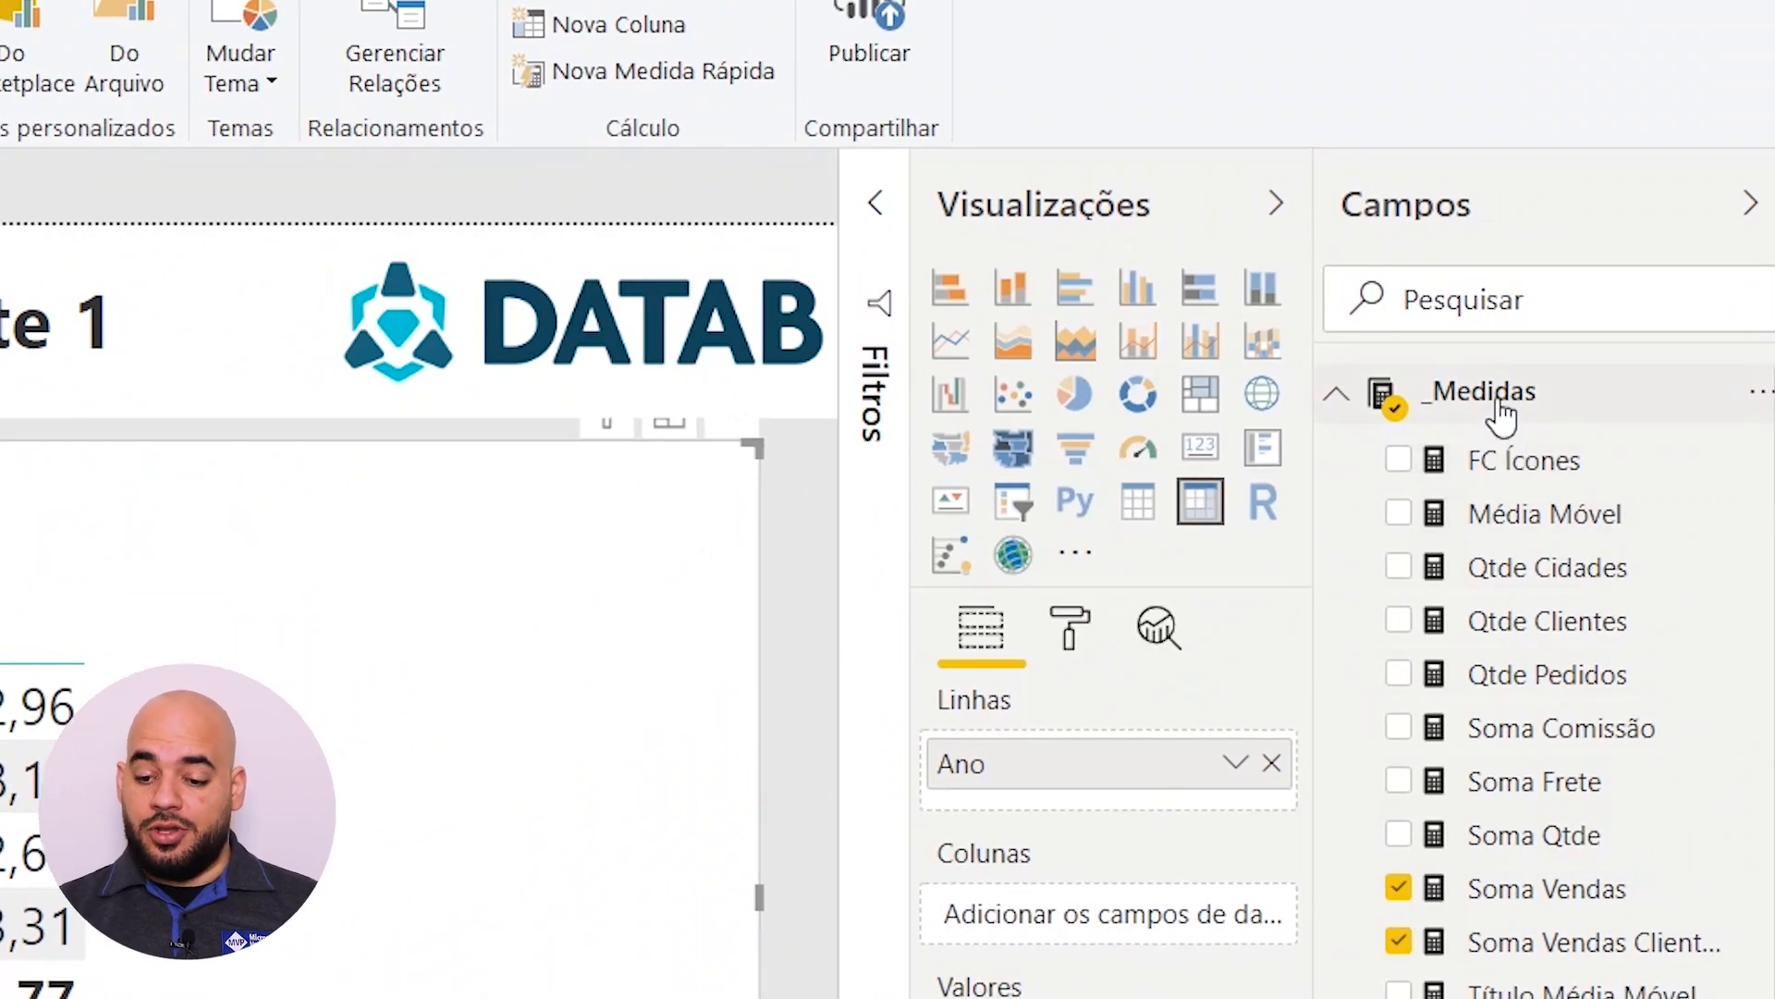
right_click(1503, 416)
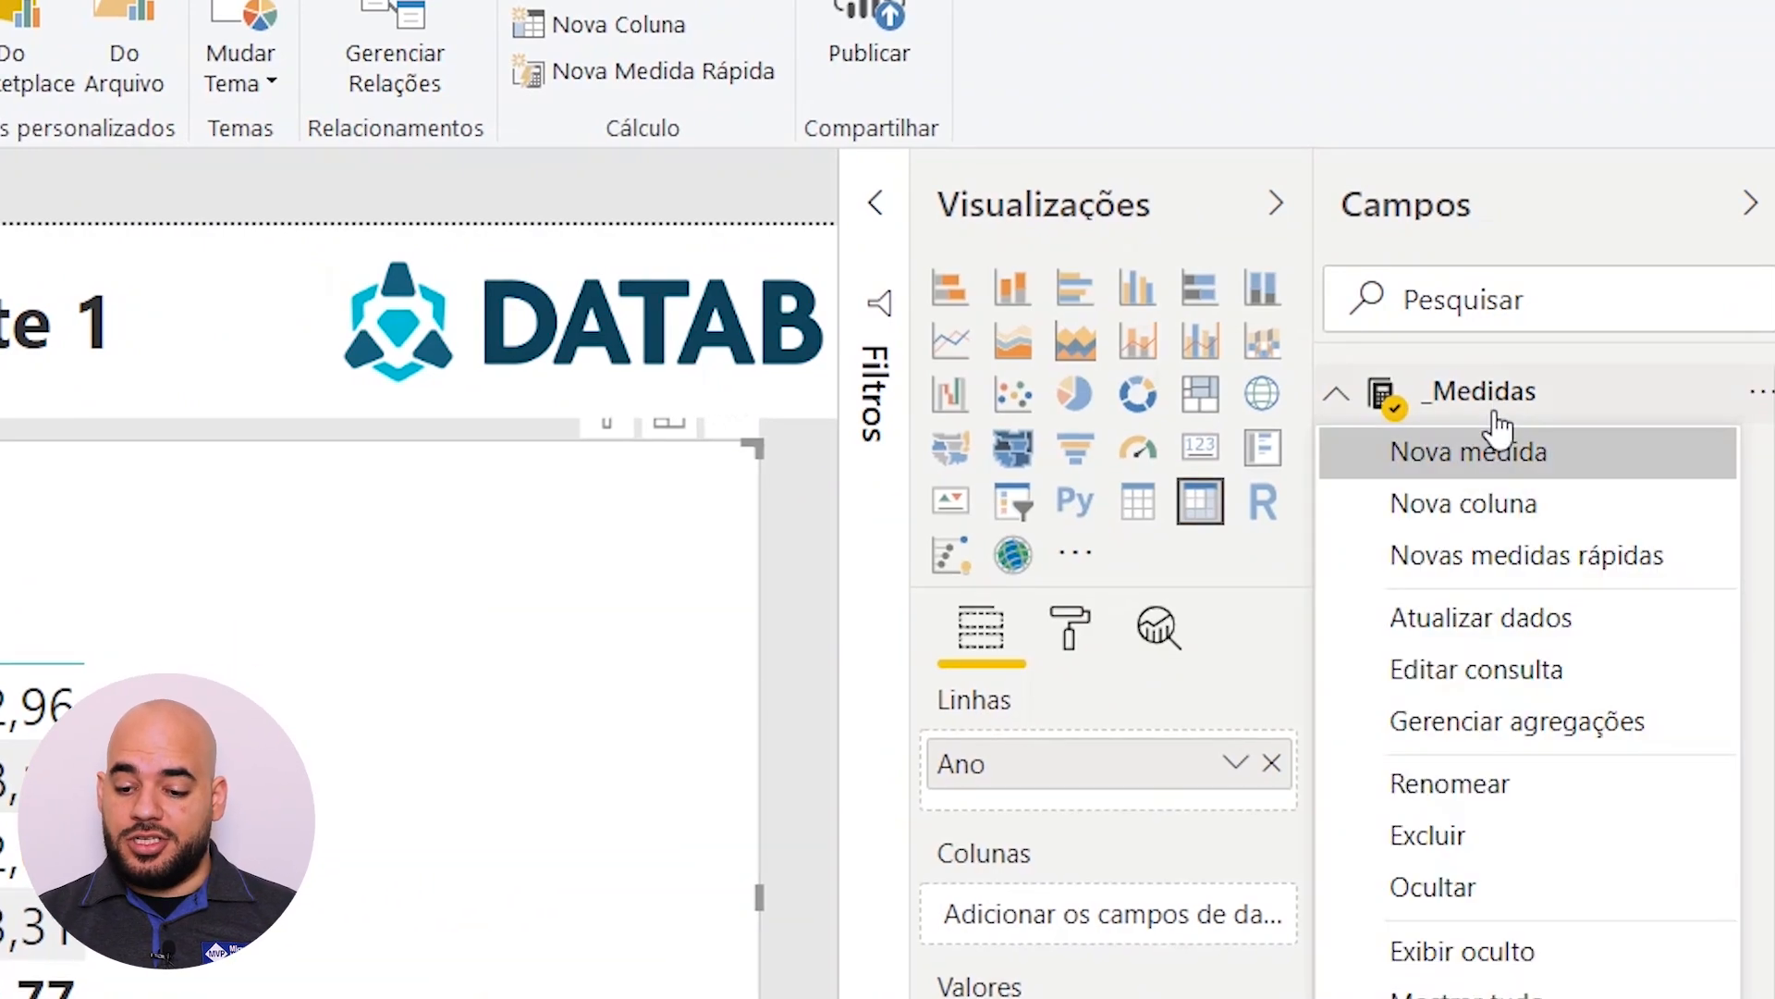
key(Escape)
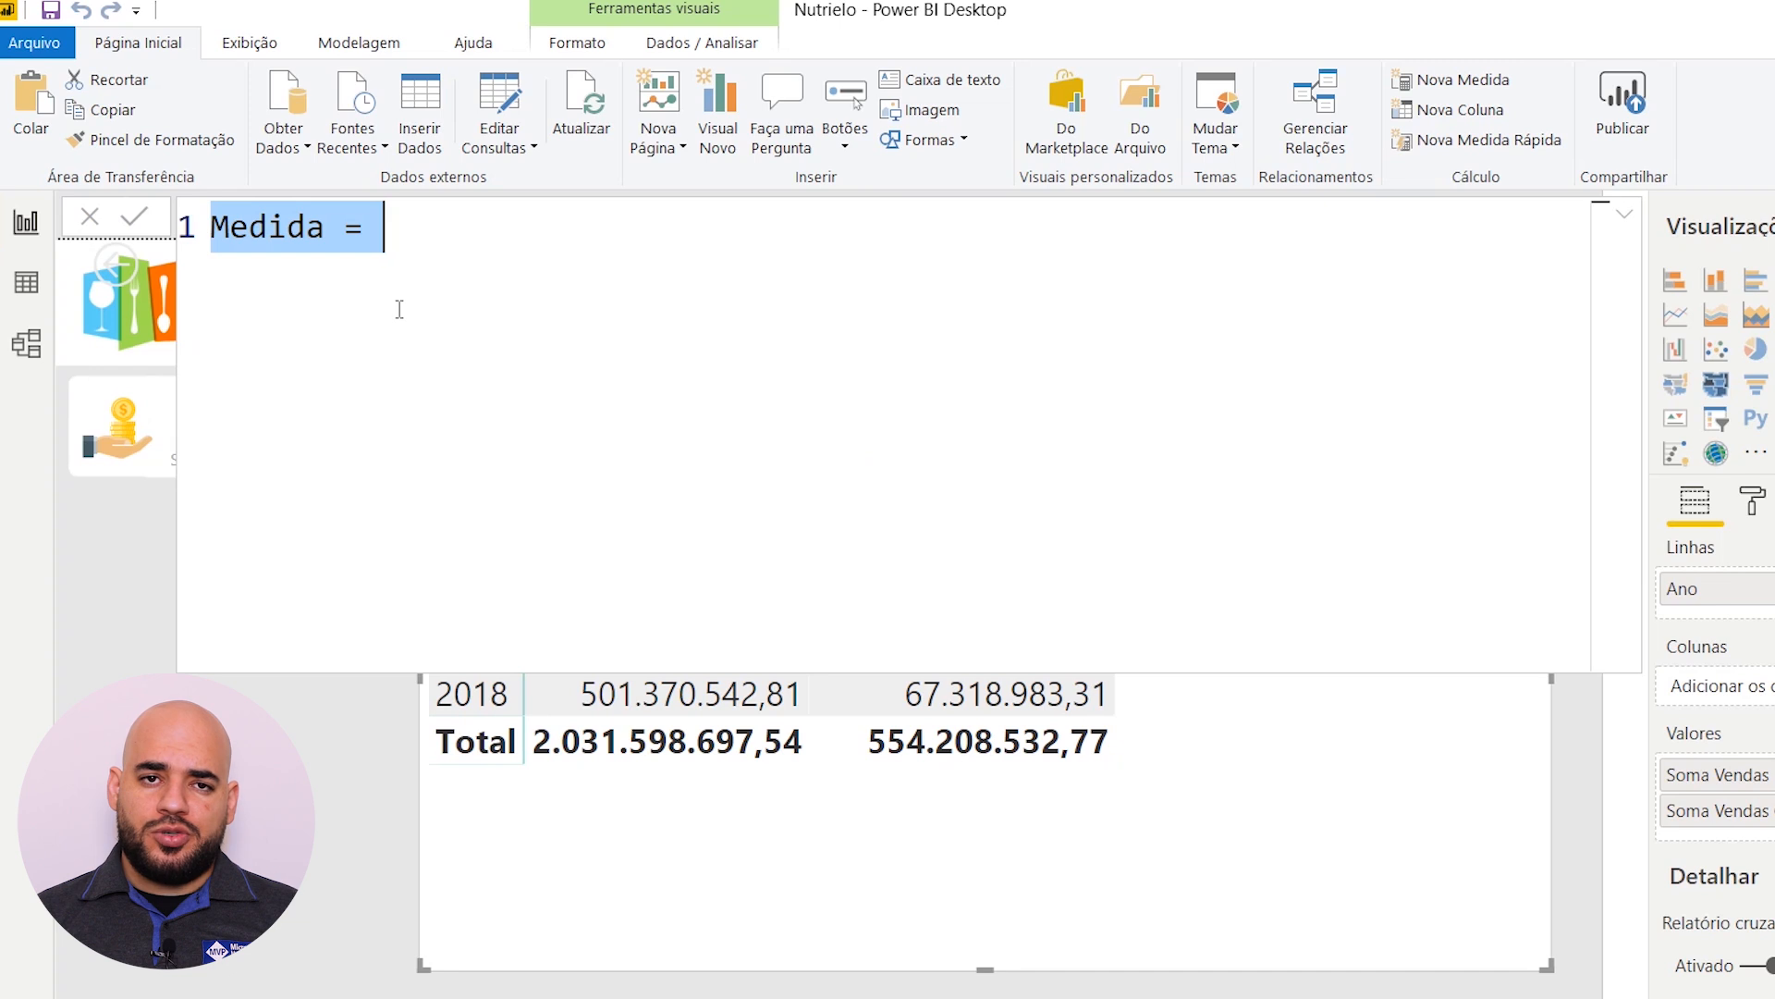
text(S)
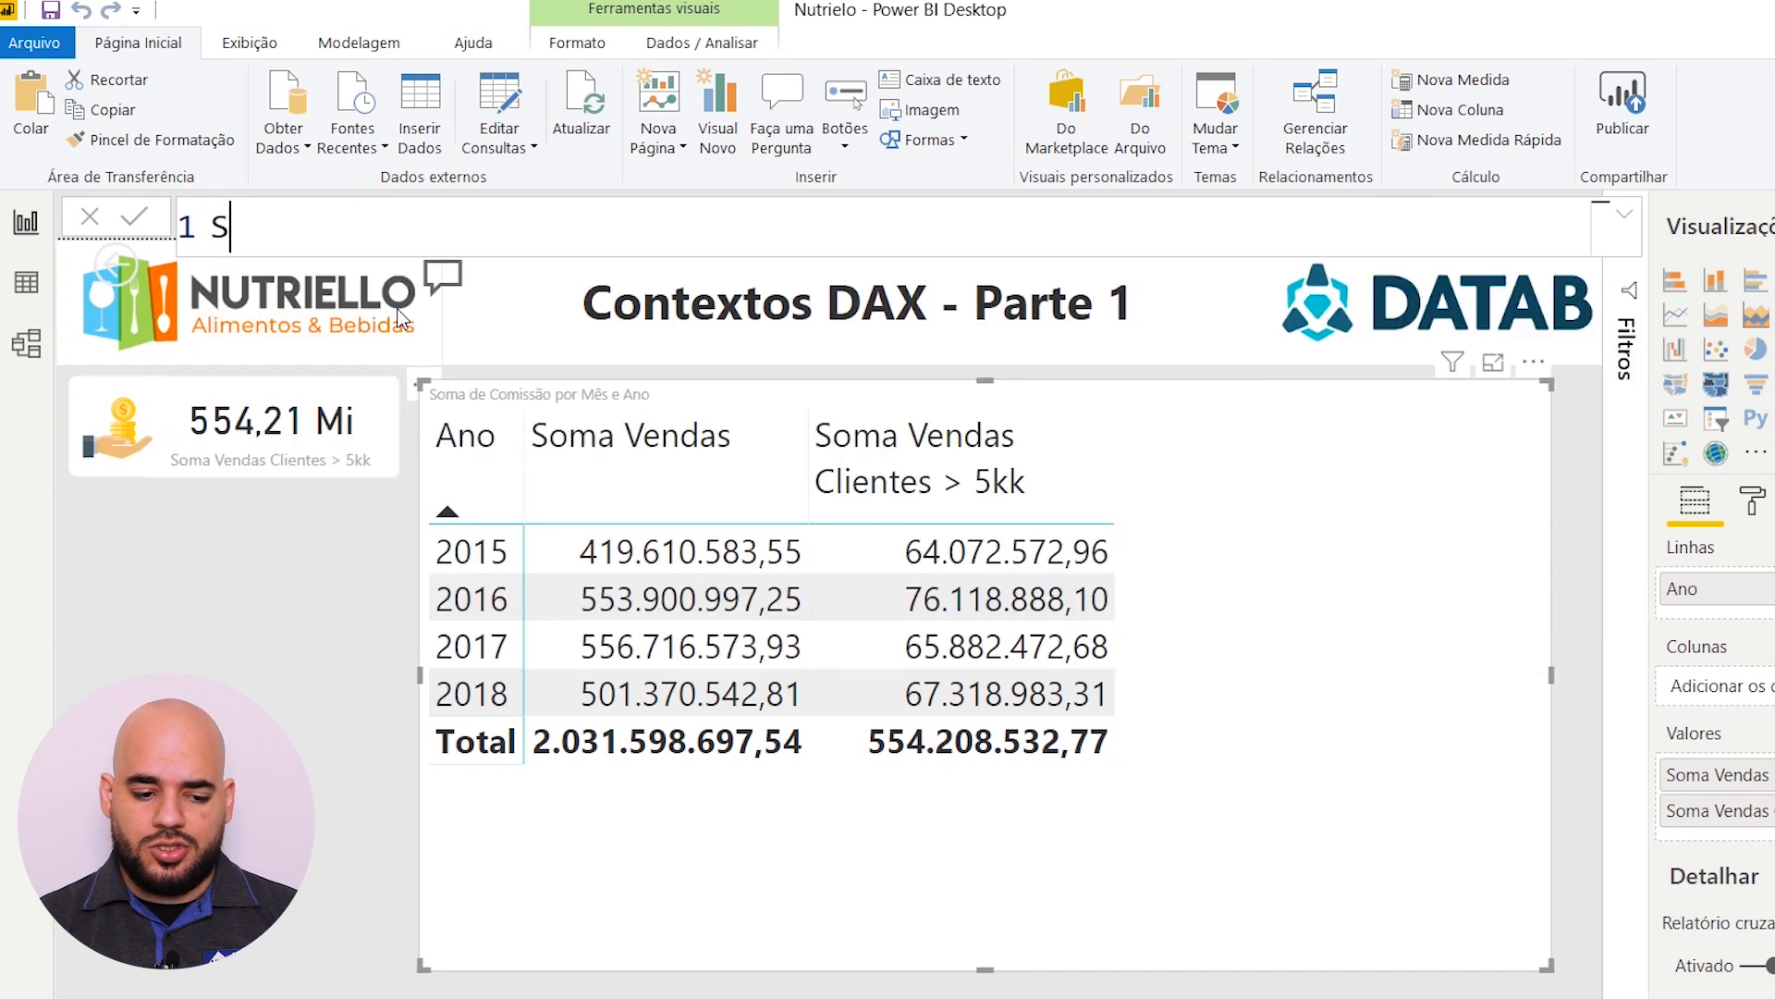
text(oma Vendas Total =)
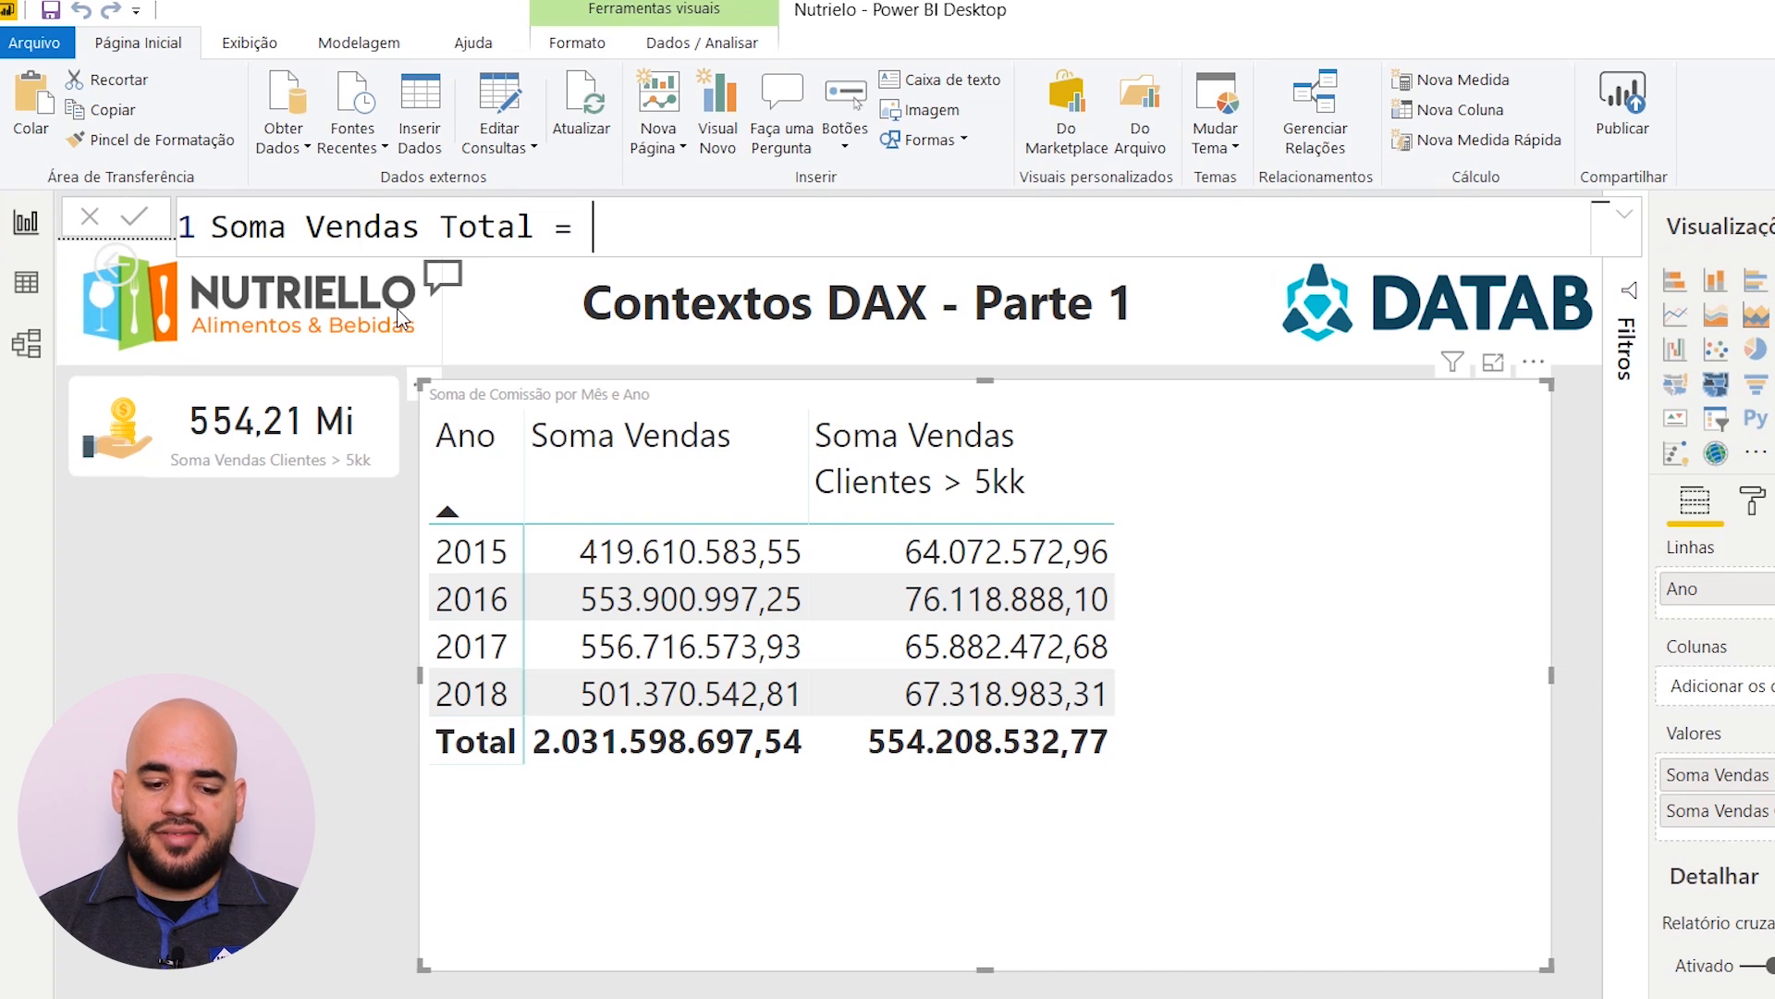
key(shift+Return)
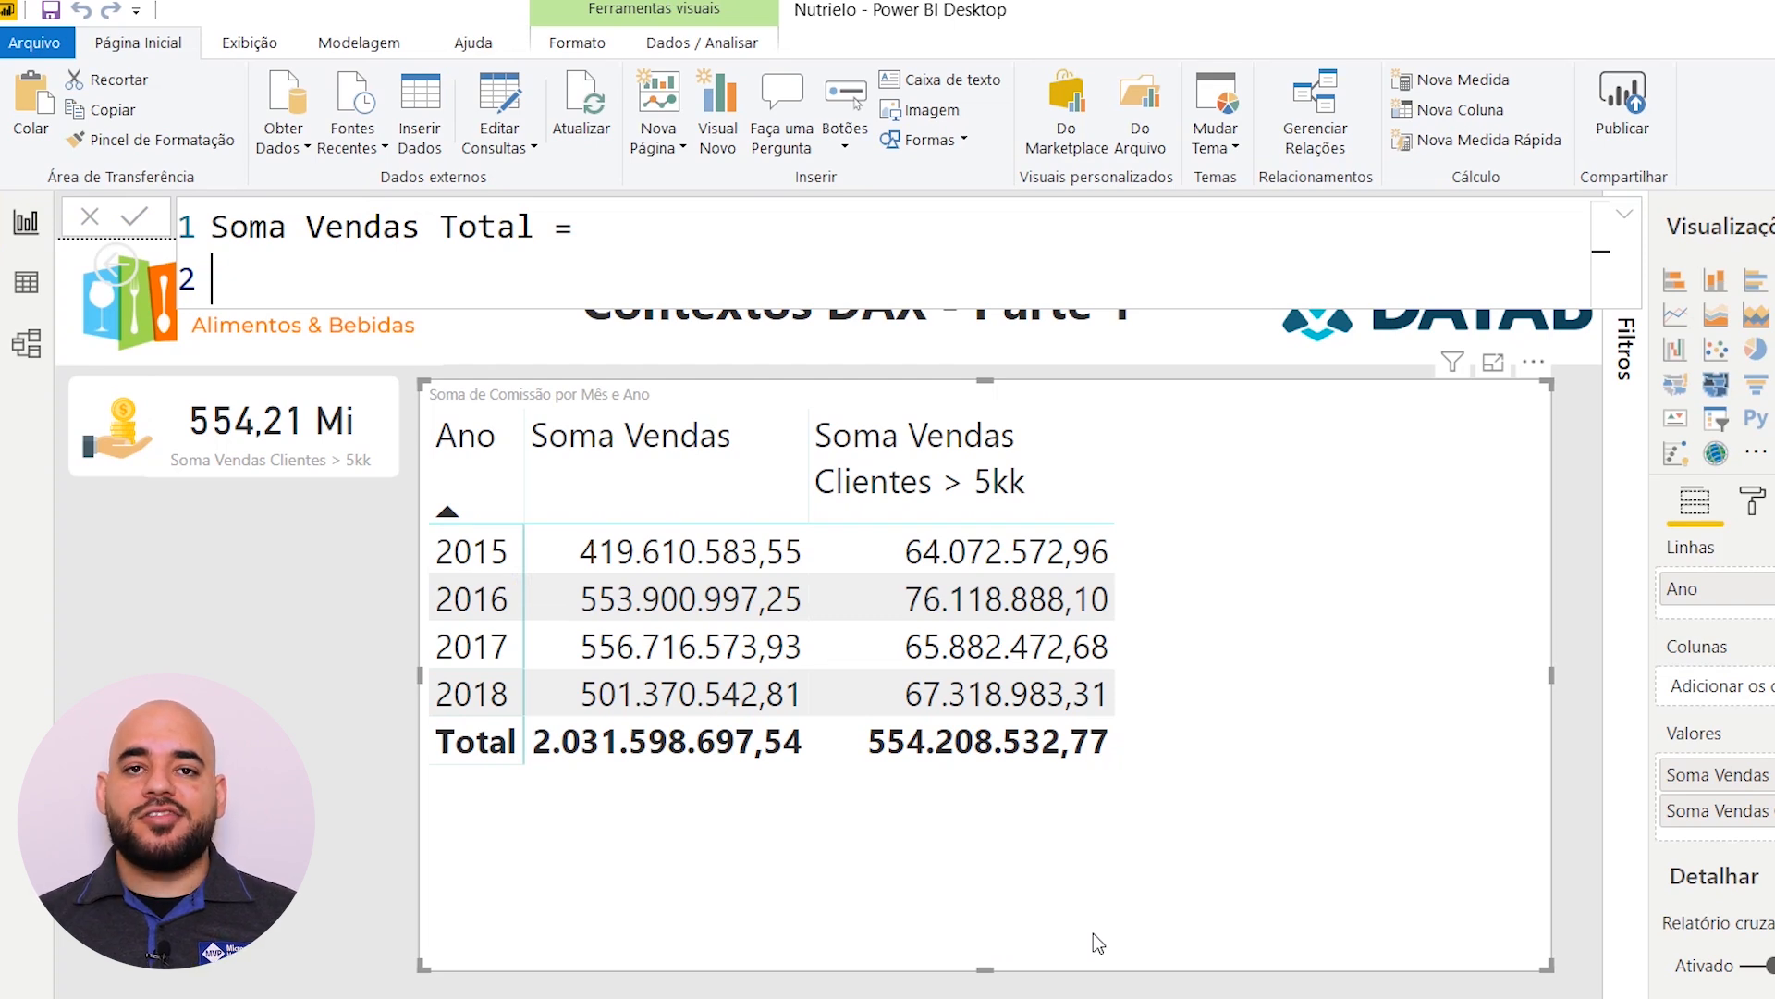
Step: Begin the measure's formula with SUMX iterating over VALUES(Calendario[Ano]) as its table argument
text(sumx)
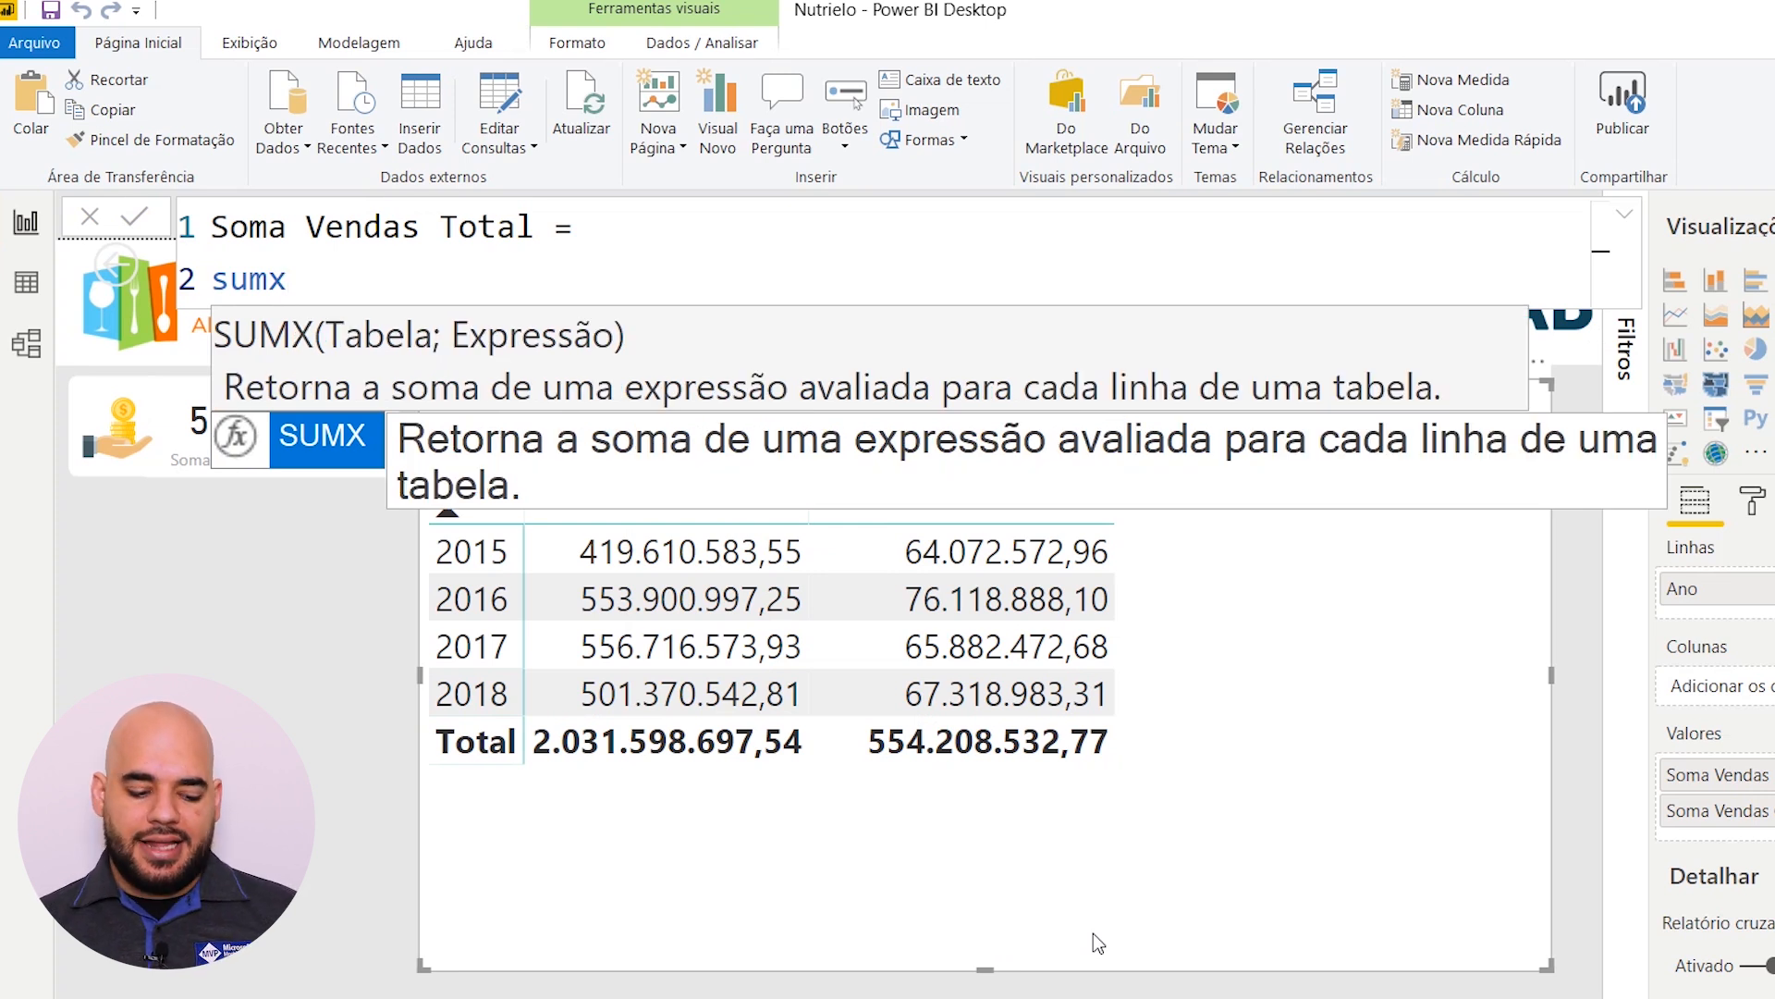
key(Tab)
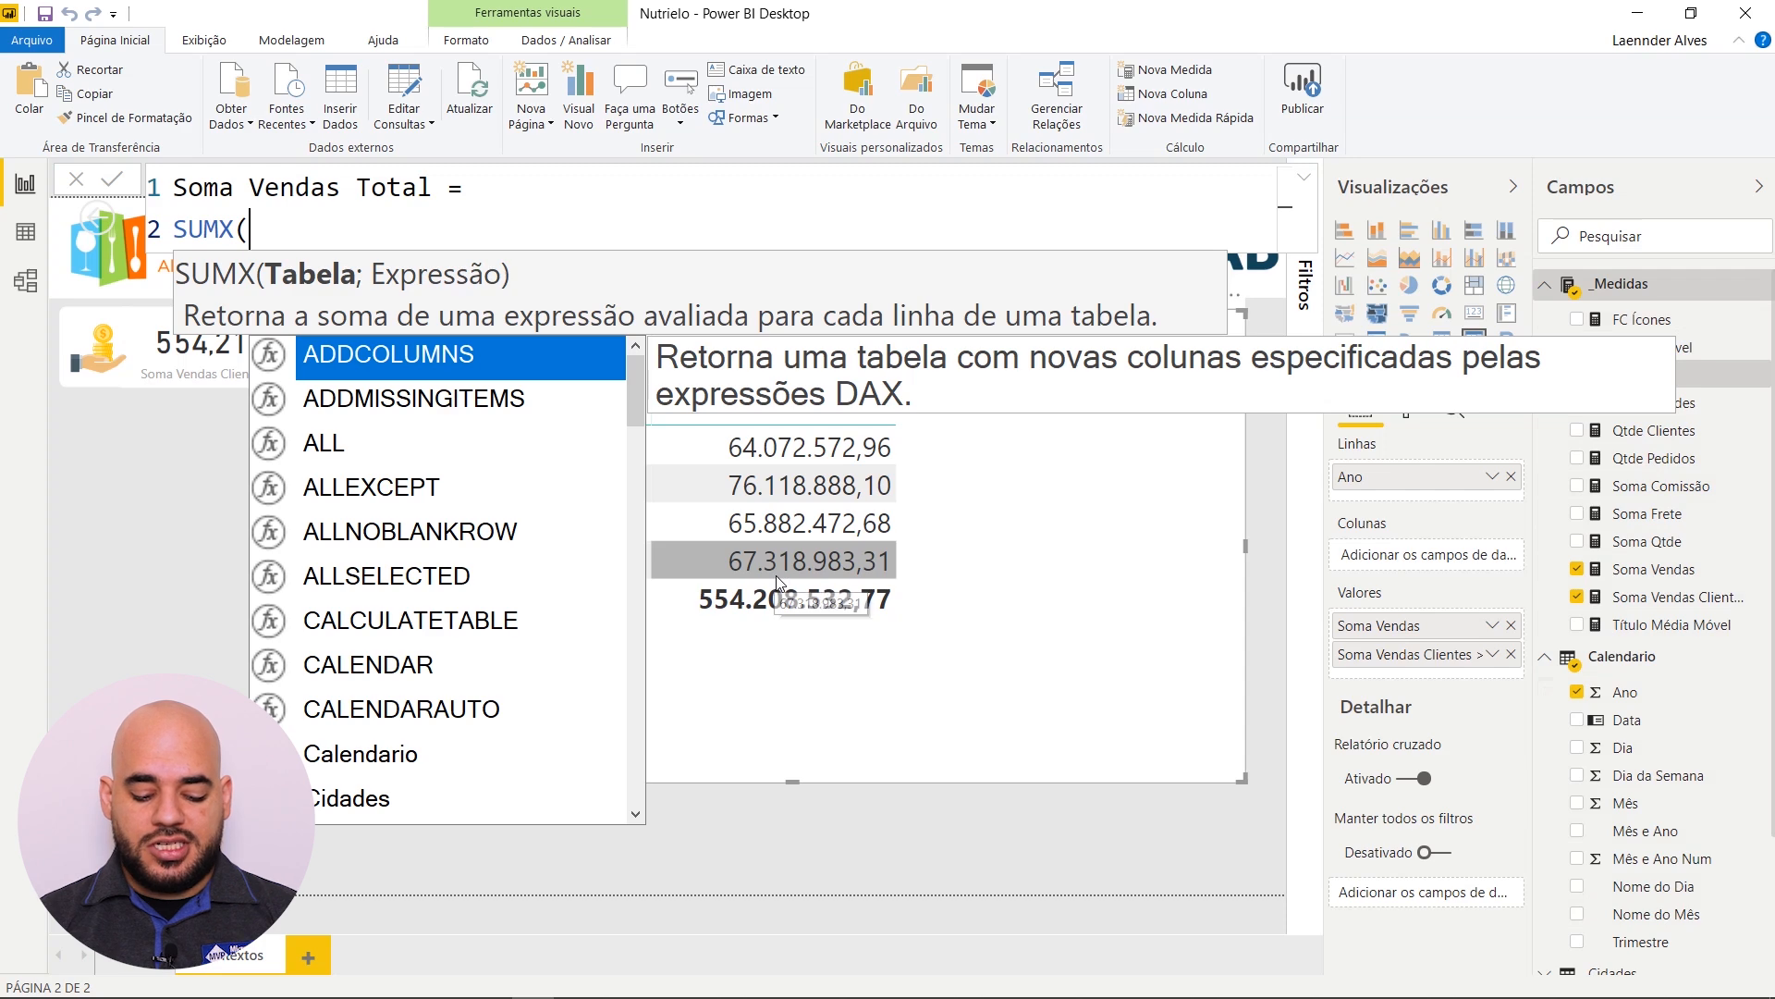
key(shift+Return)
text(val)
key(Tab)
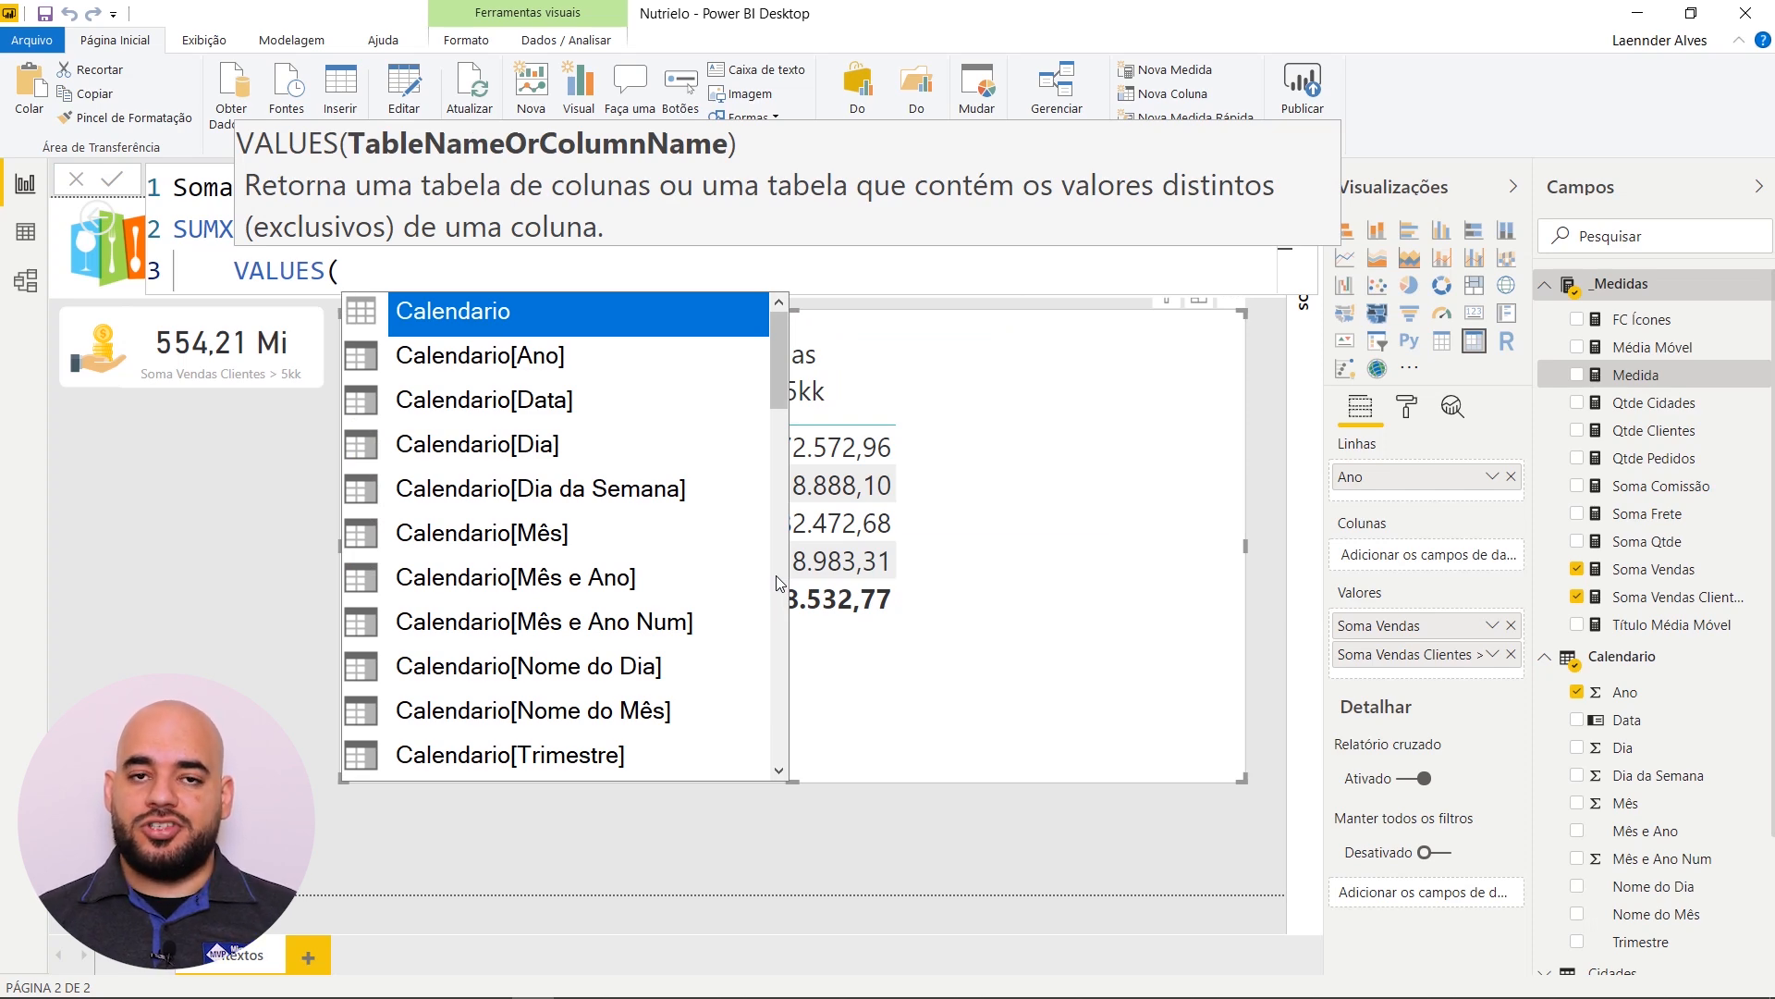
key(Escape)
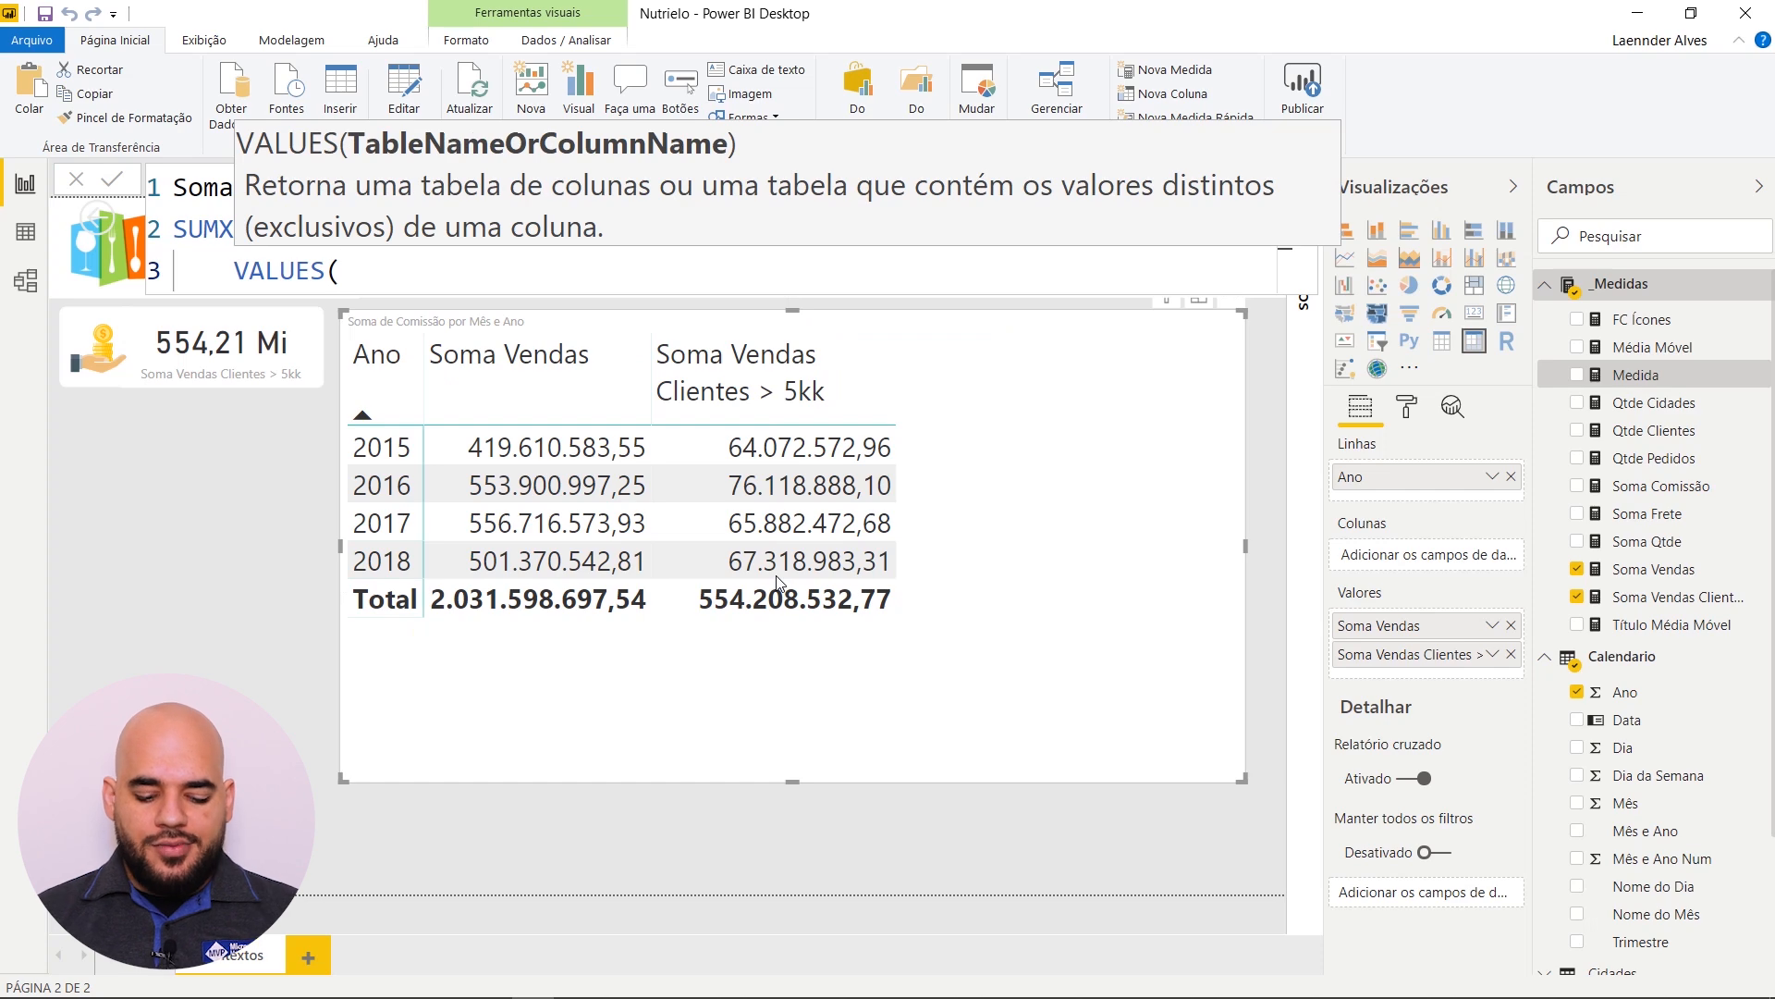
text(al)
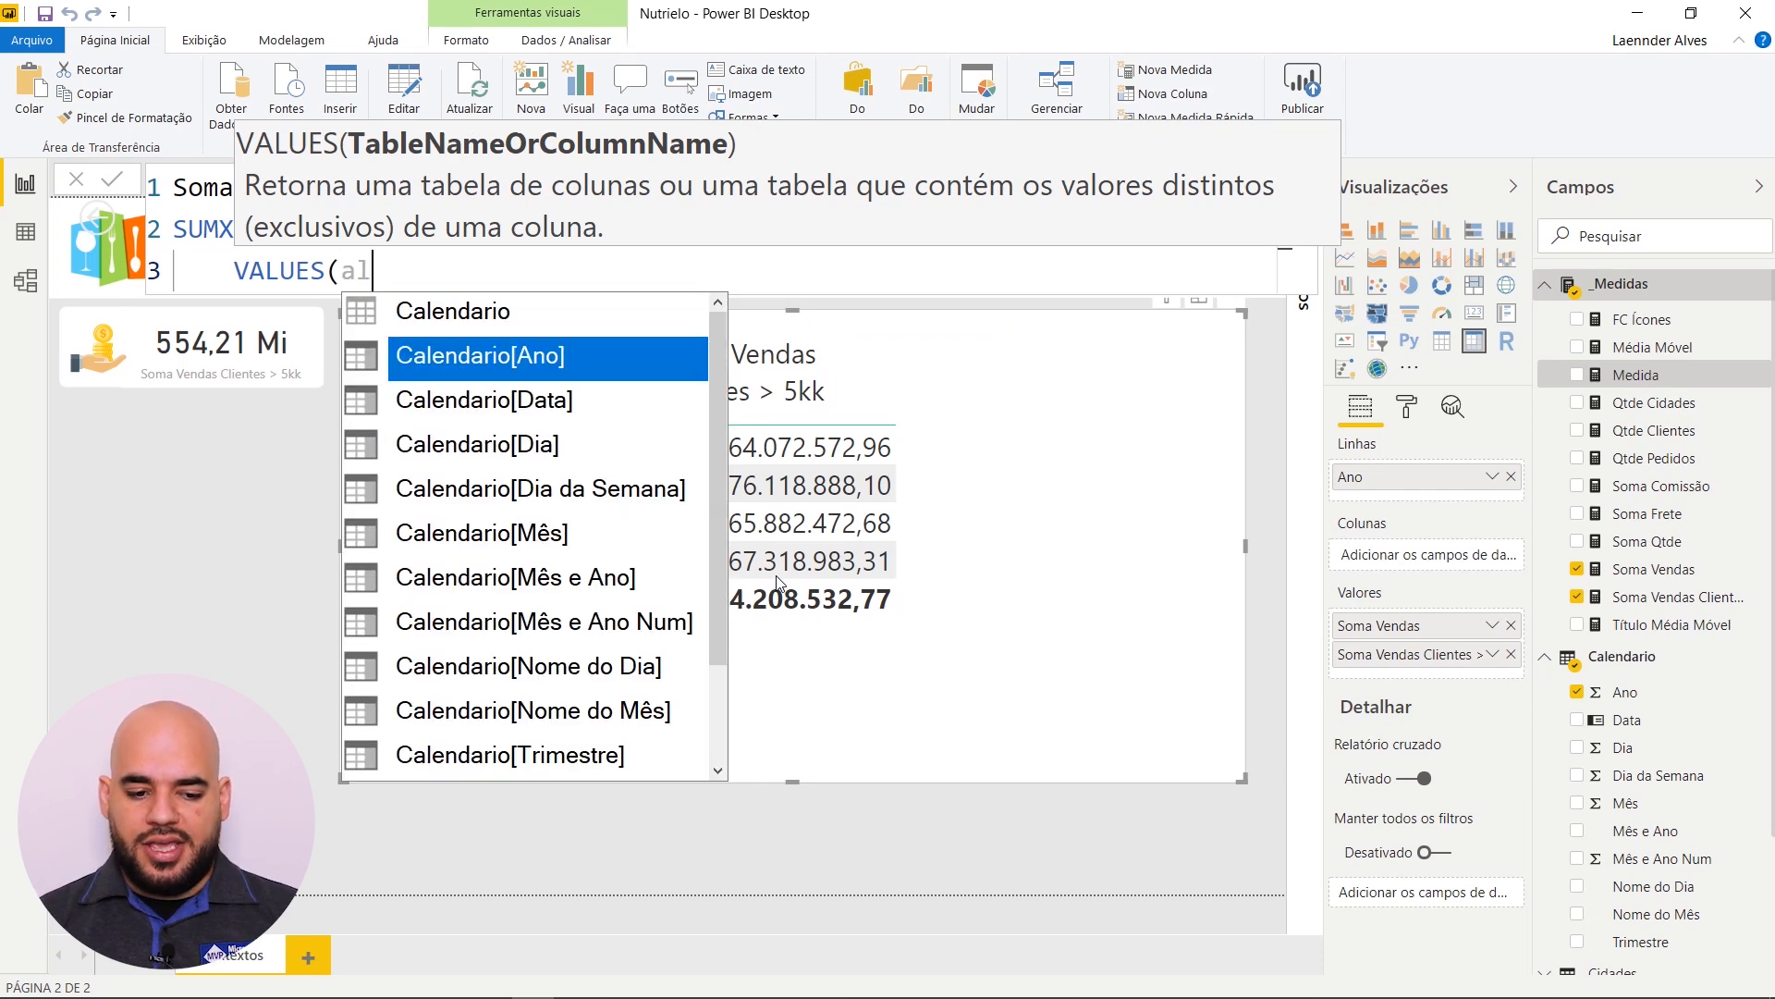
key(Tab)
text())
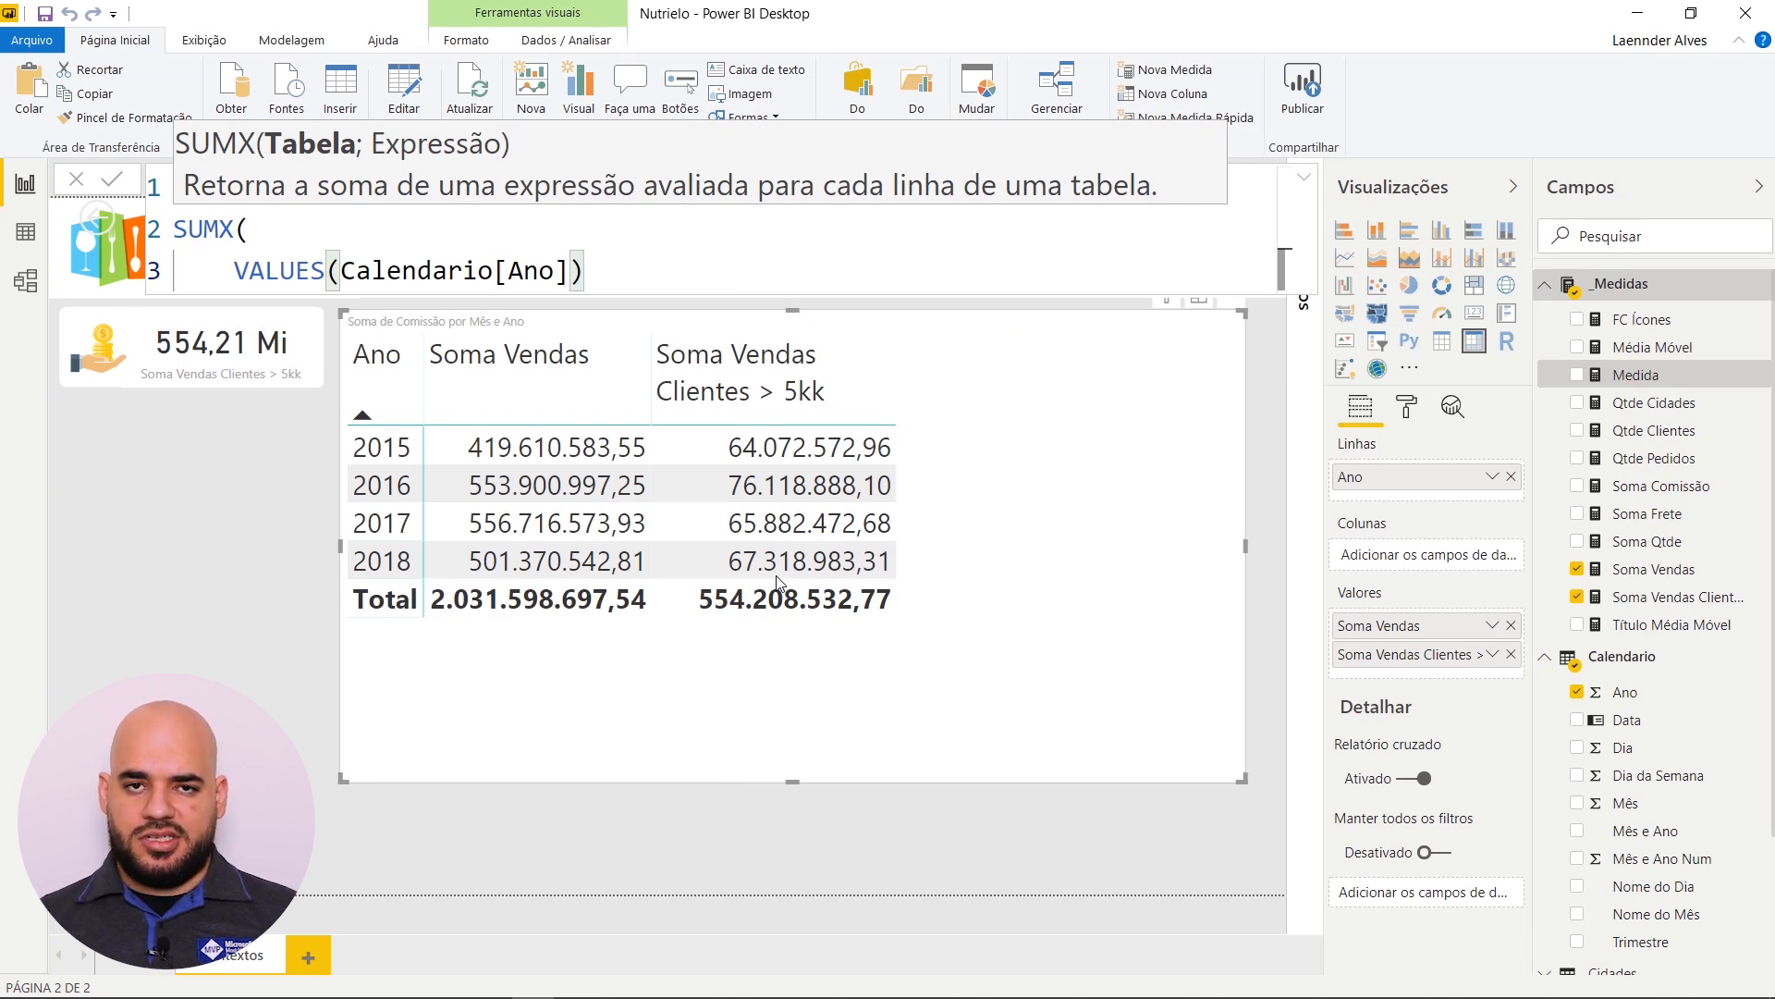
text(;)
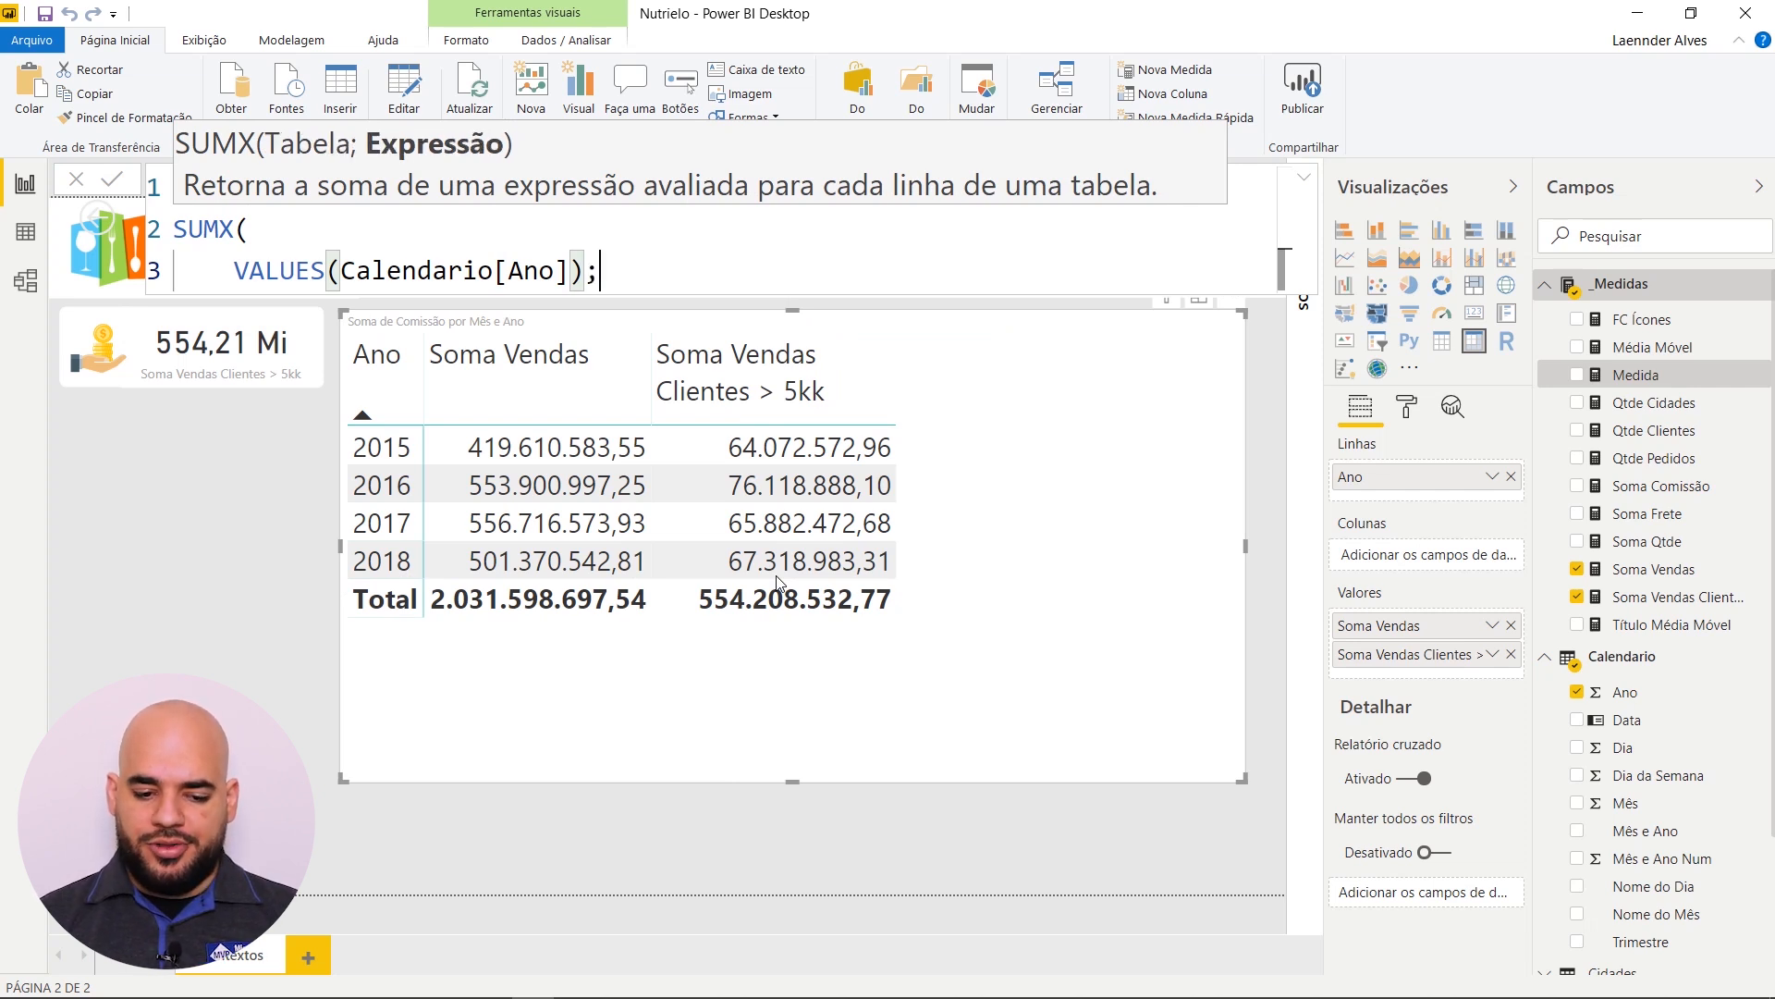
key(shift+Return)
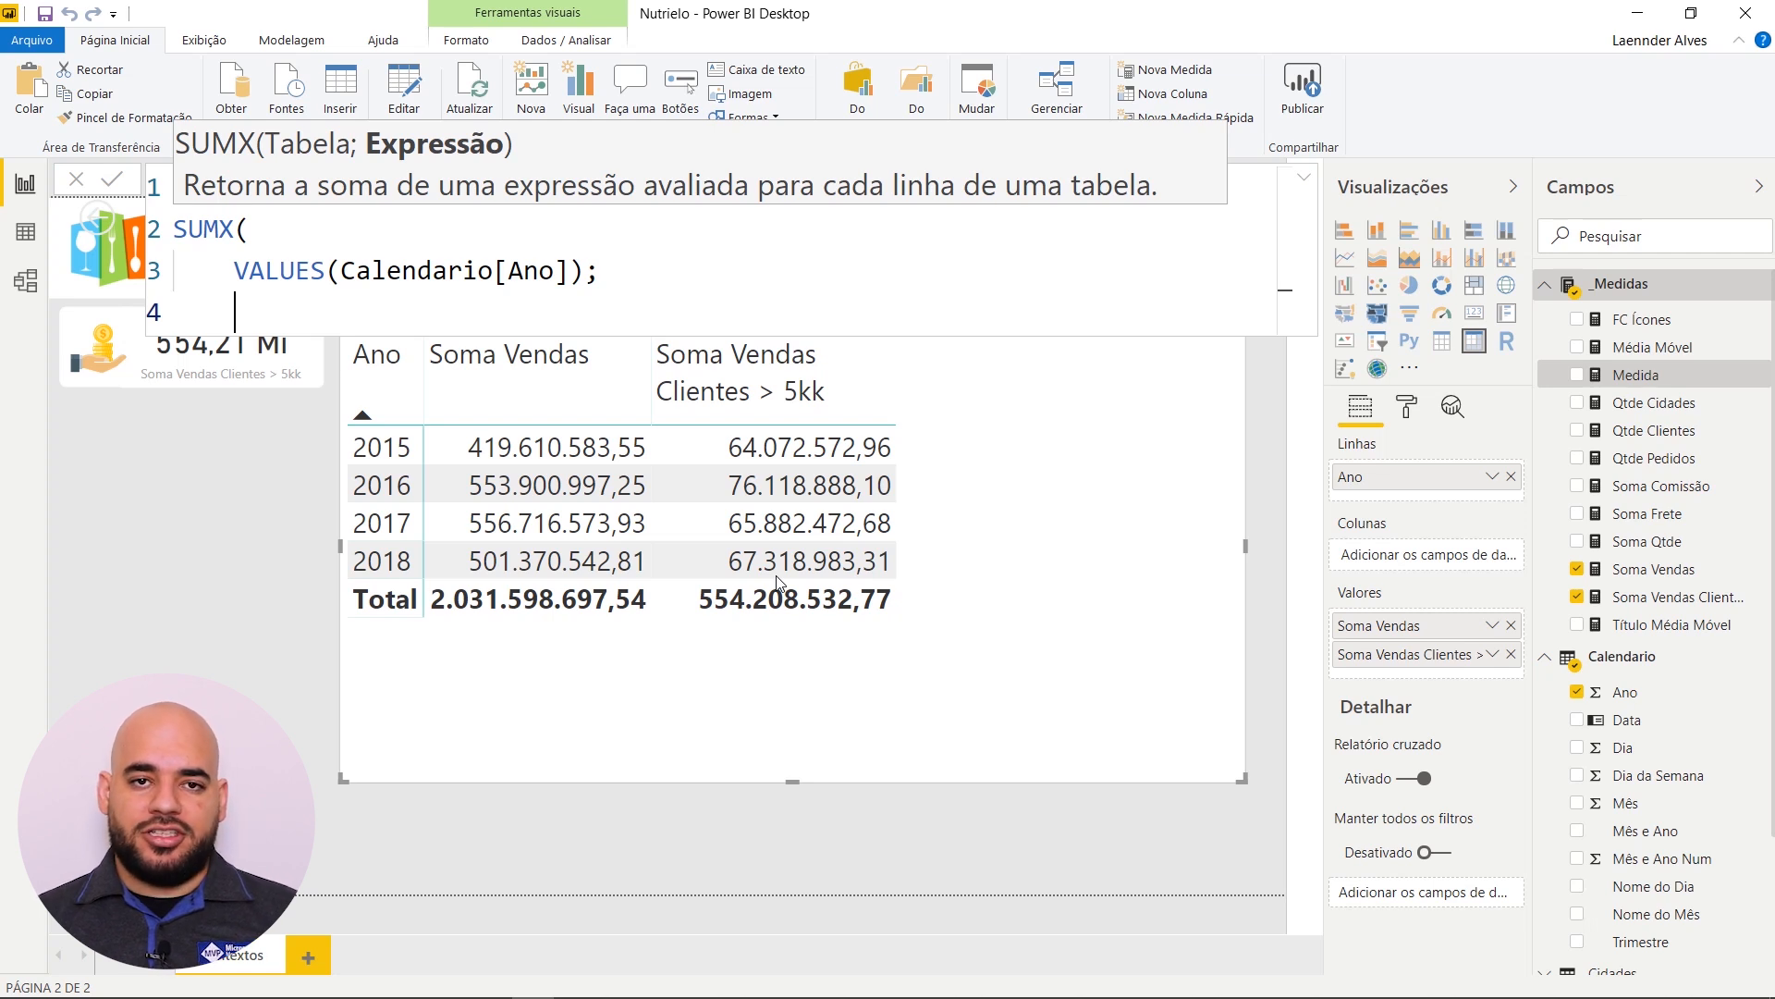
Step: Start the SUMX expression with a CALCULATE that evaluates [Soma Vendas]
text(CALCULATE()
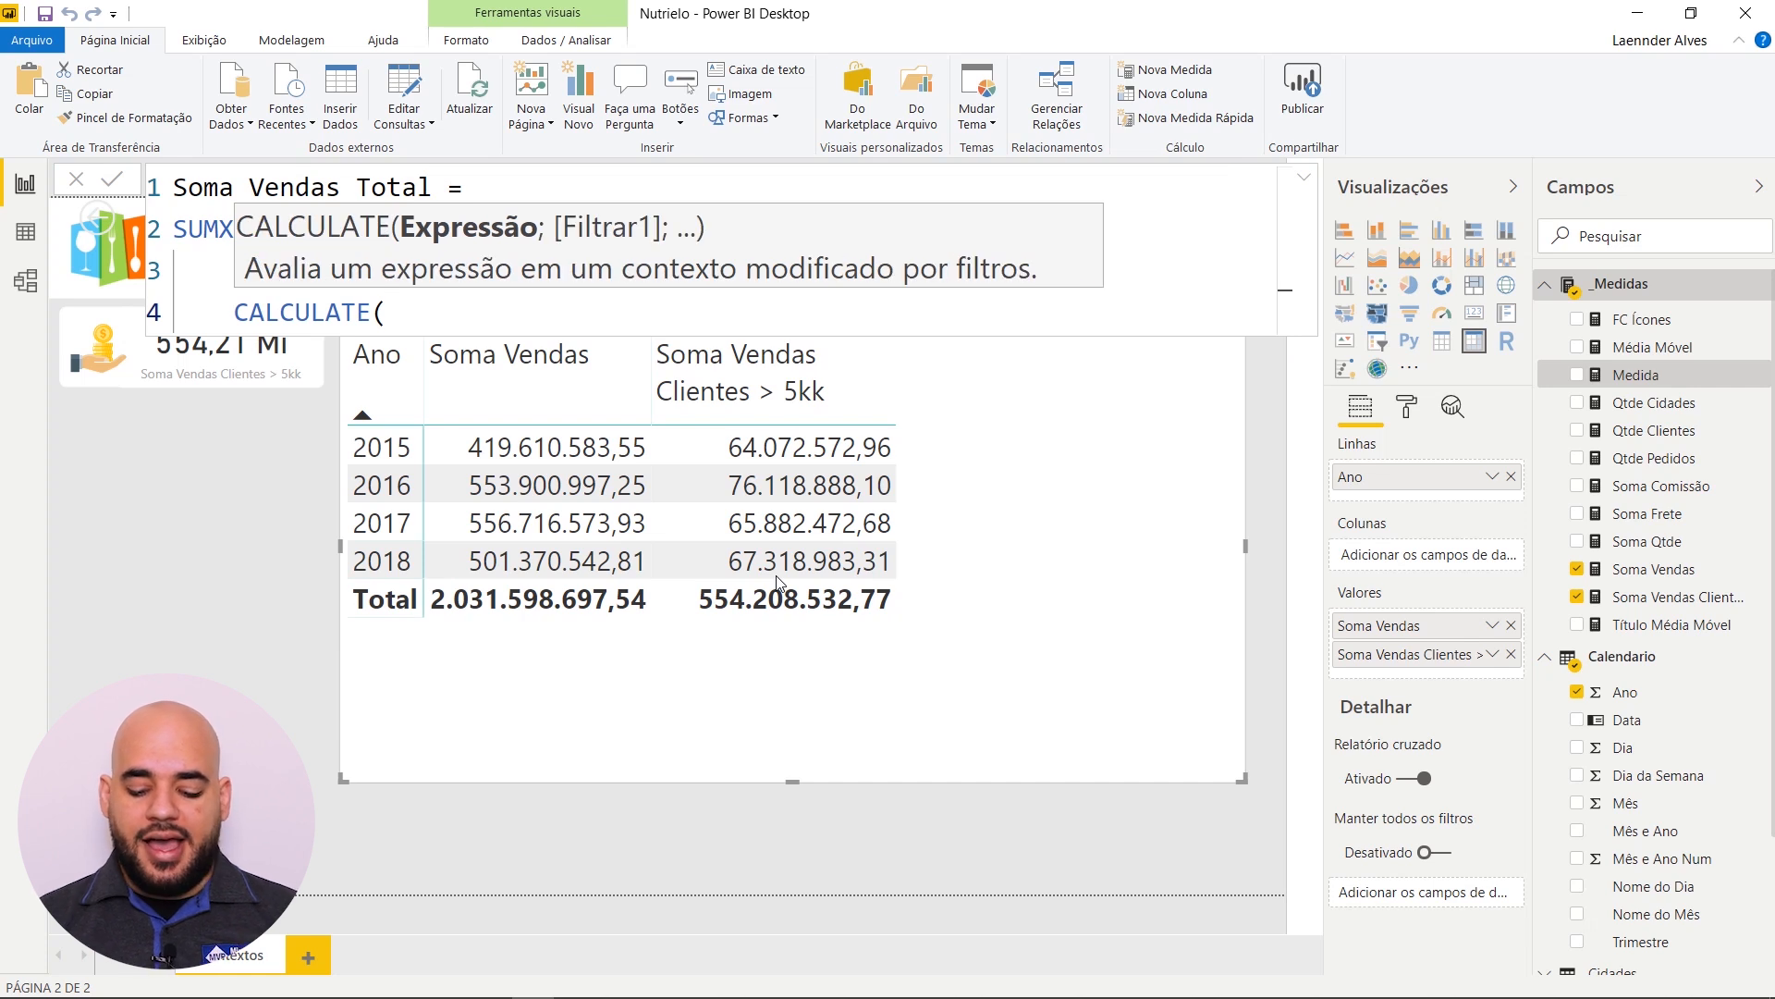
key(shift+Return)
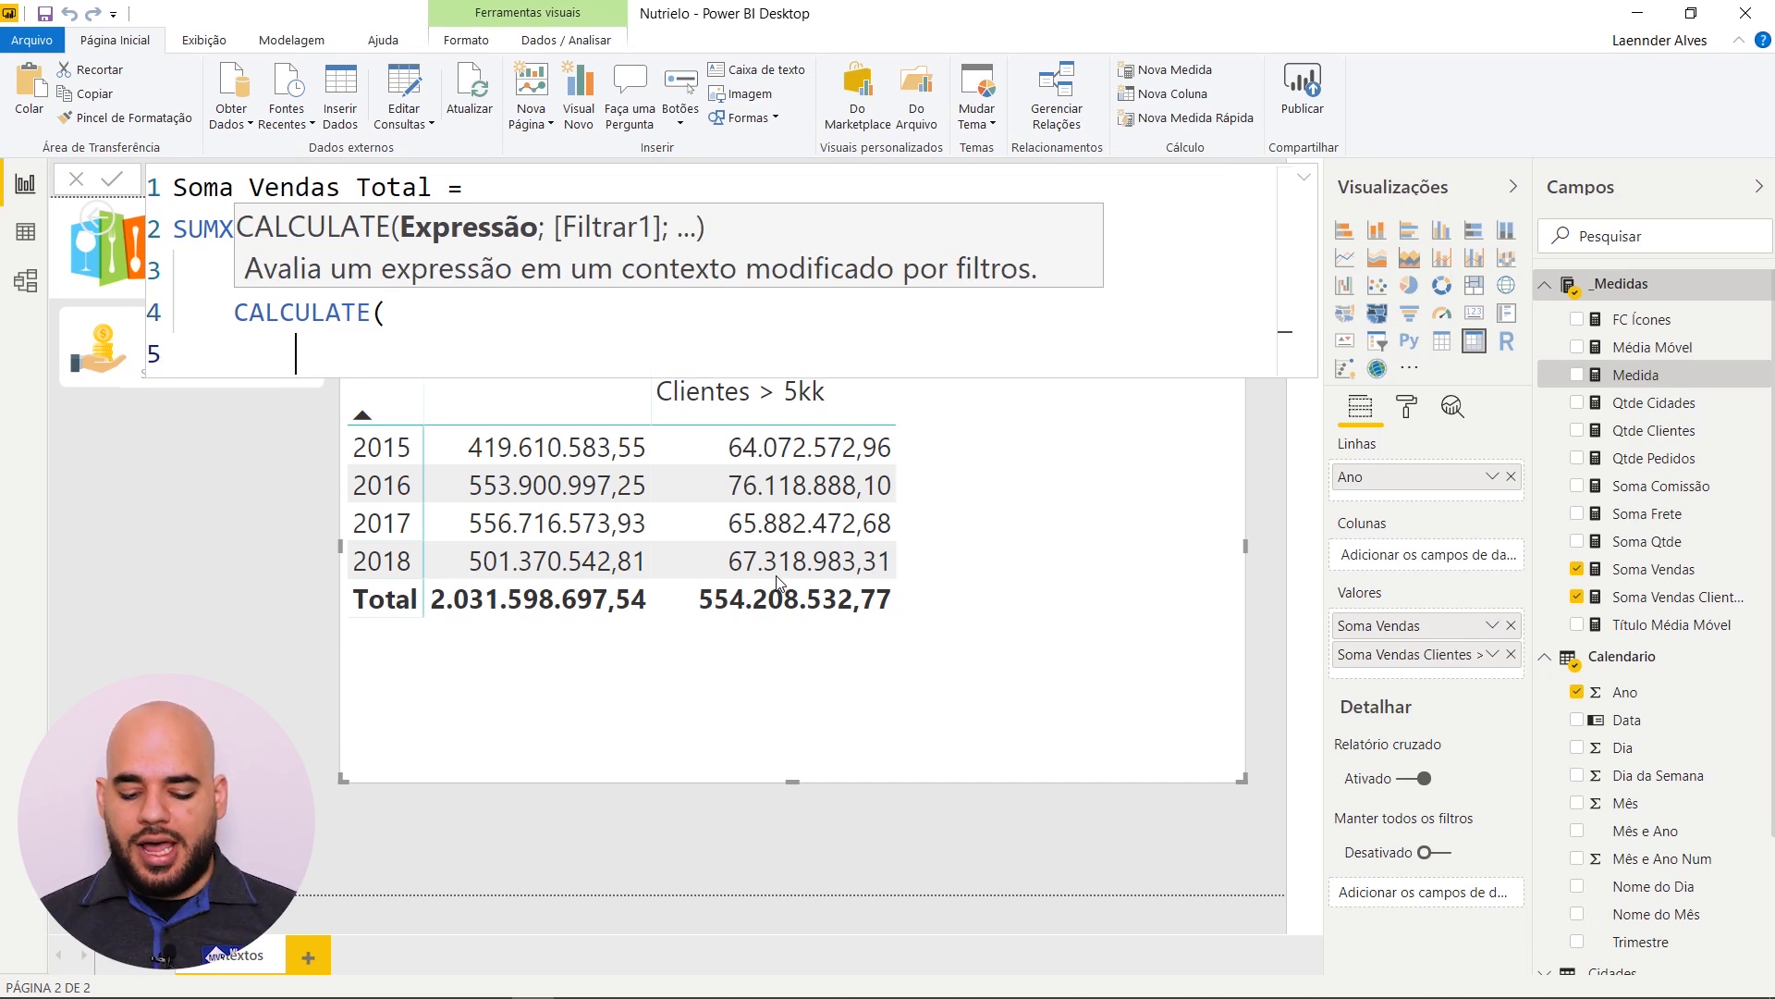
text([Soma Vendas])
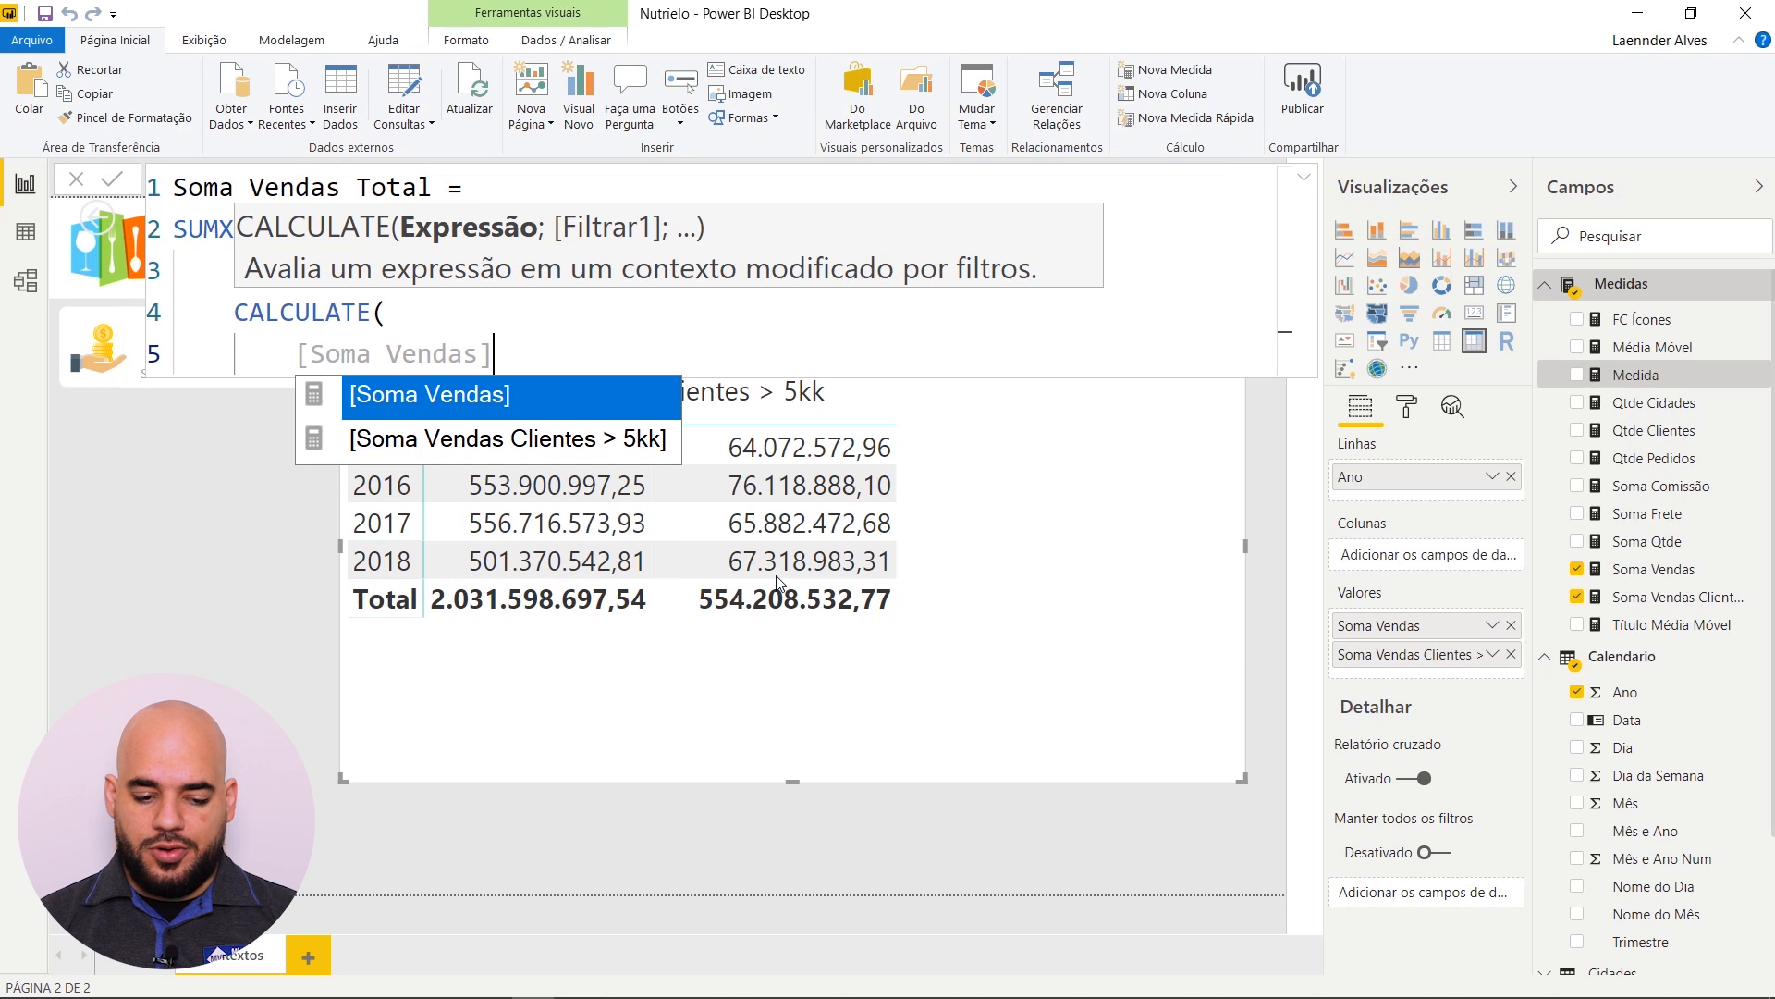
text(;)
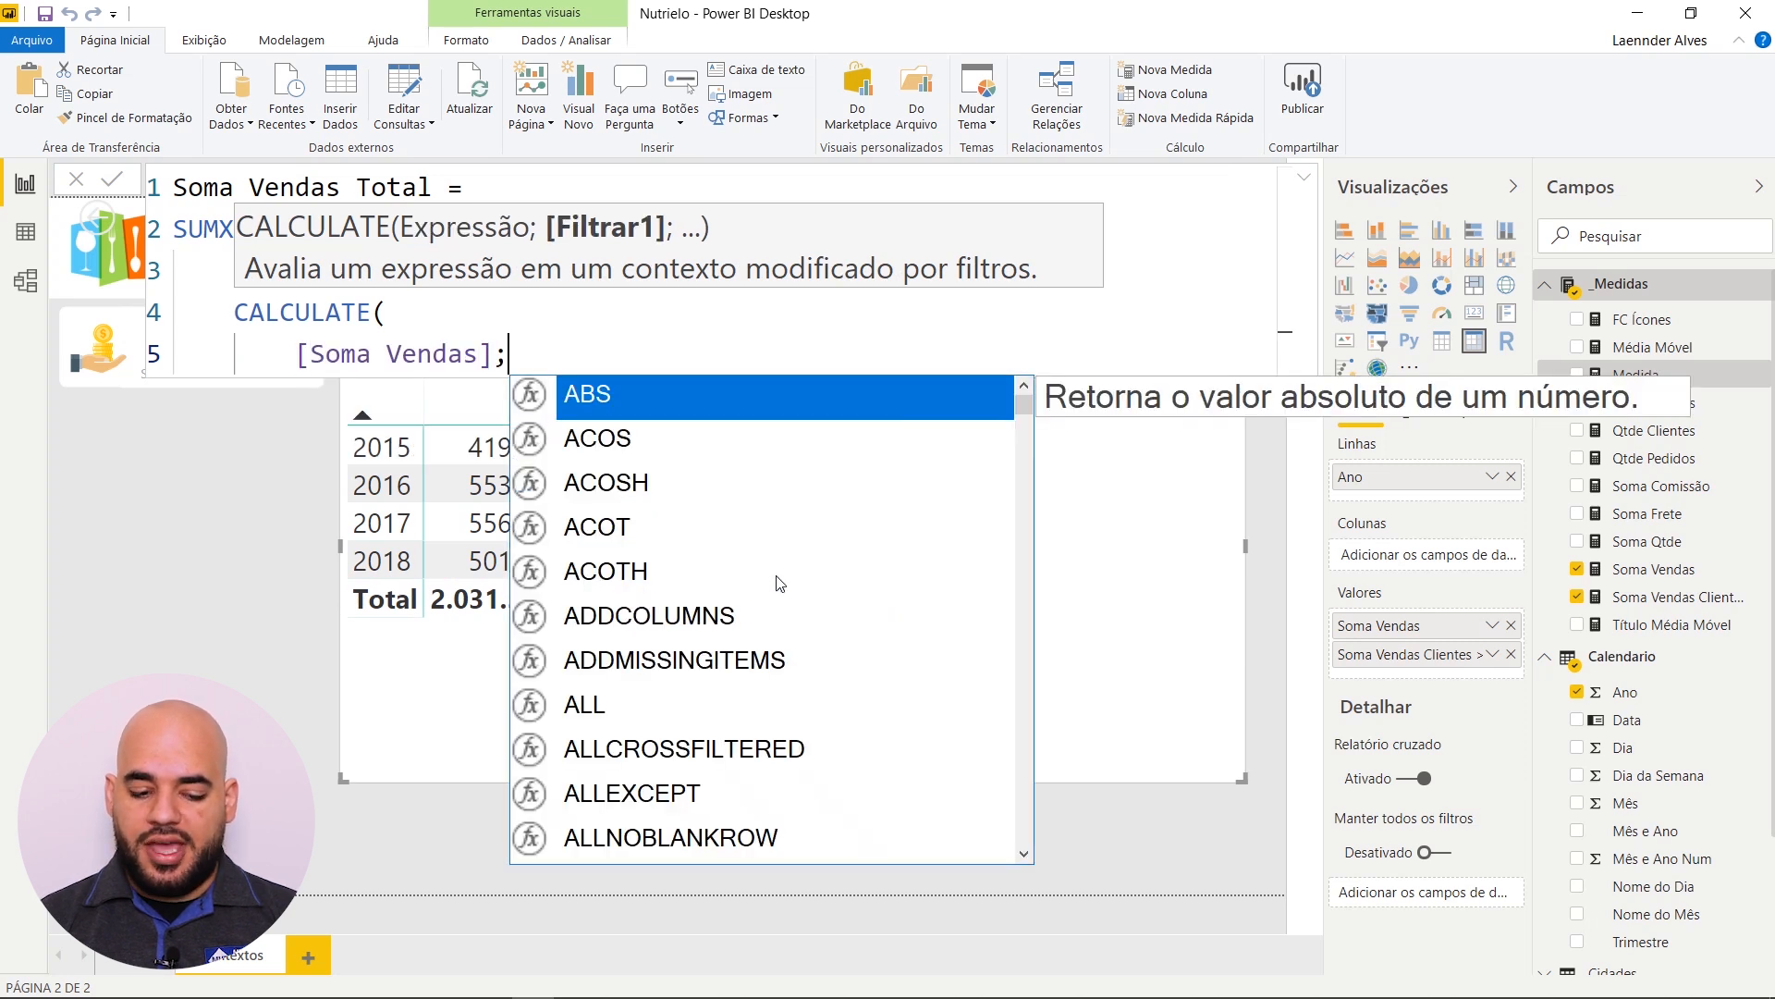
key(shift+Return)
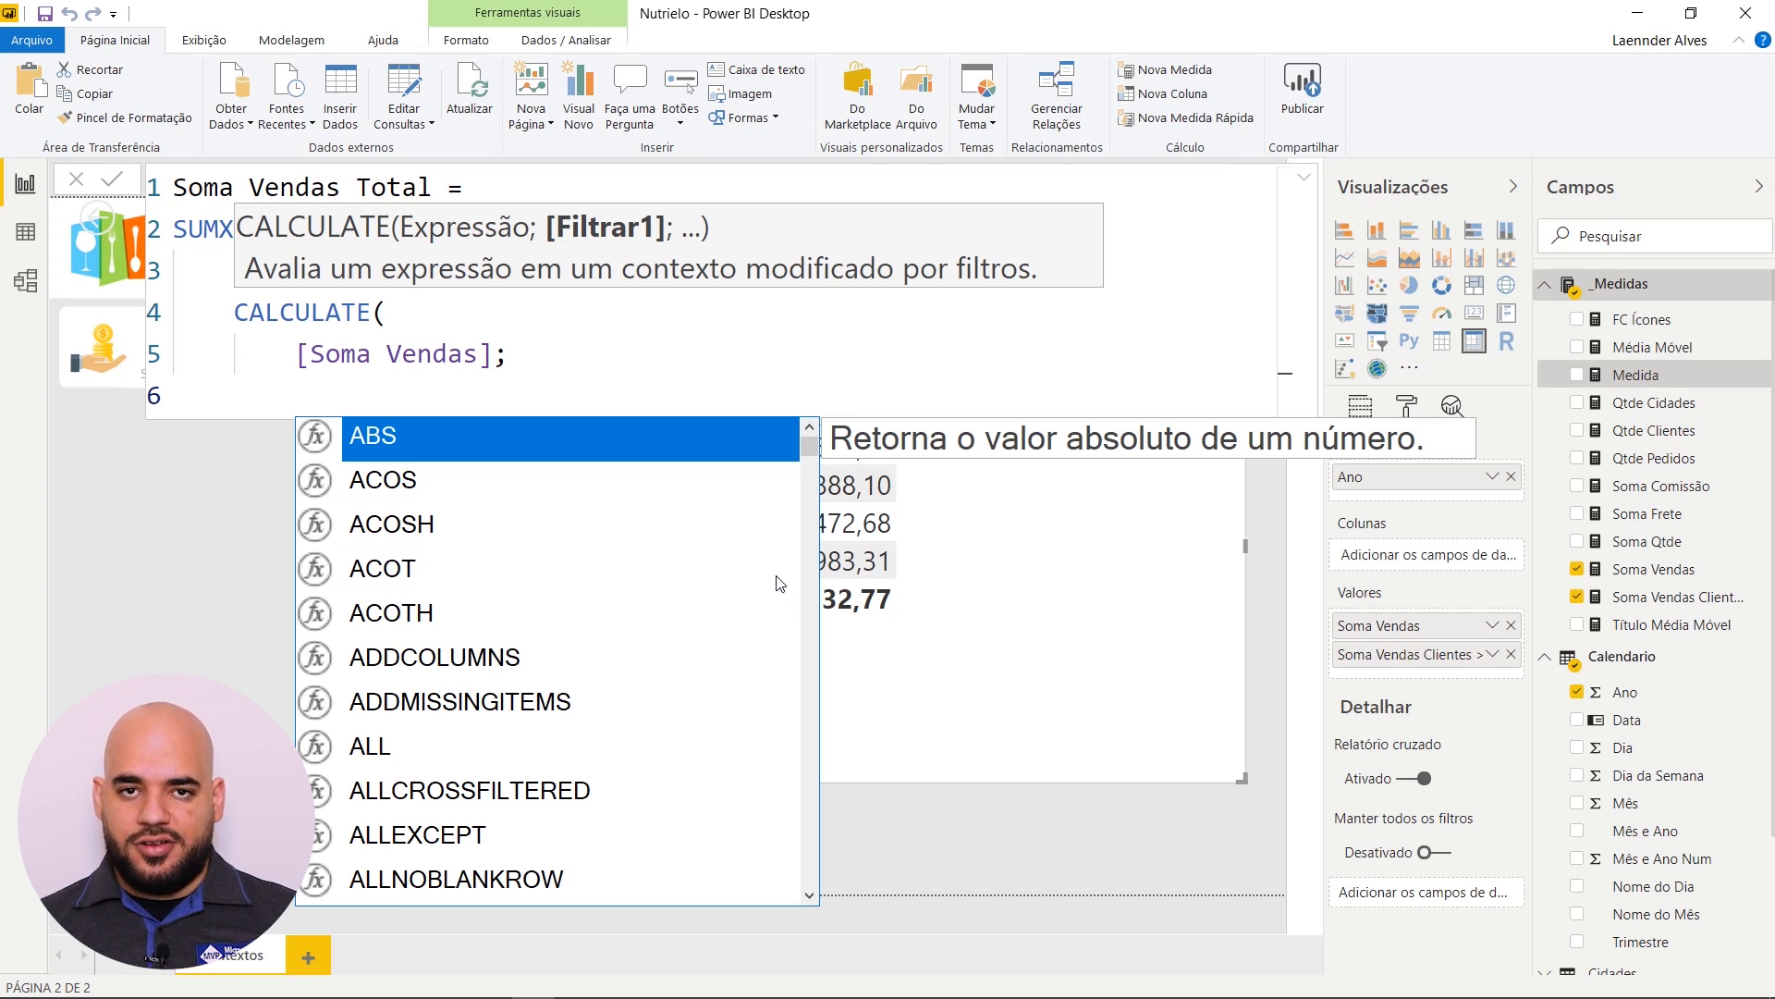
Step: Add a FILTER over the Clientes table as the filter argument of CALCULATE
text(fil)
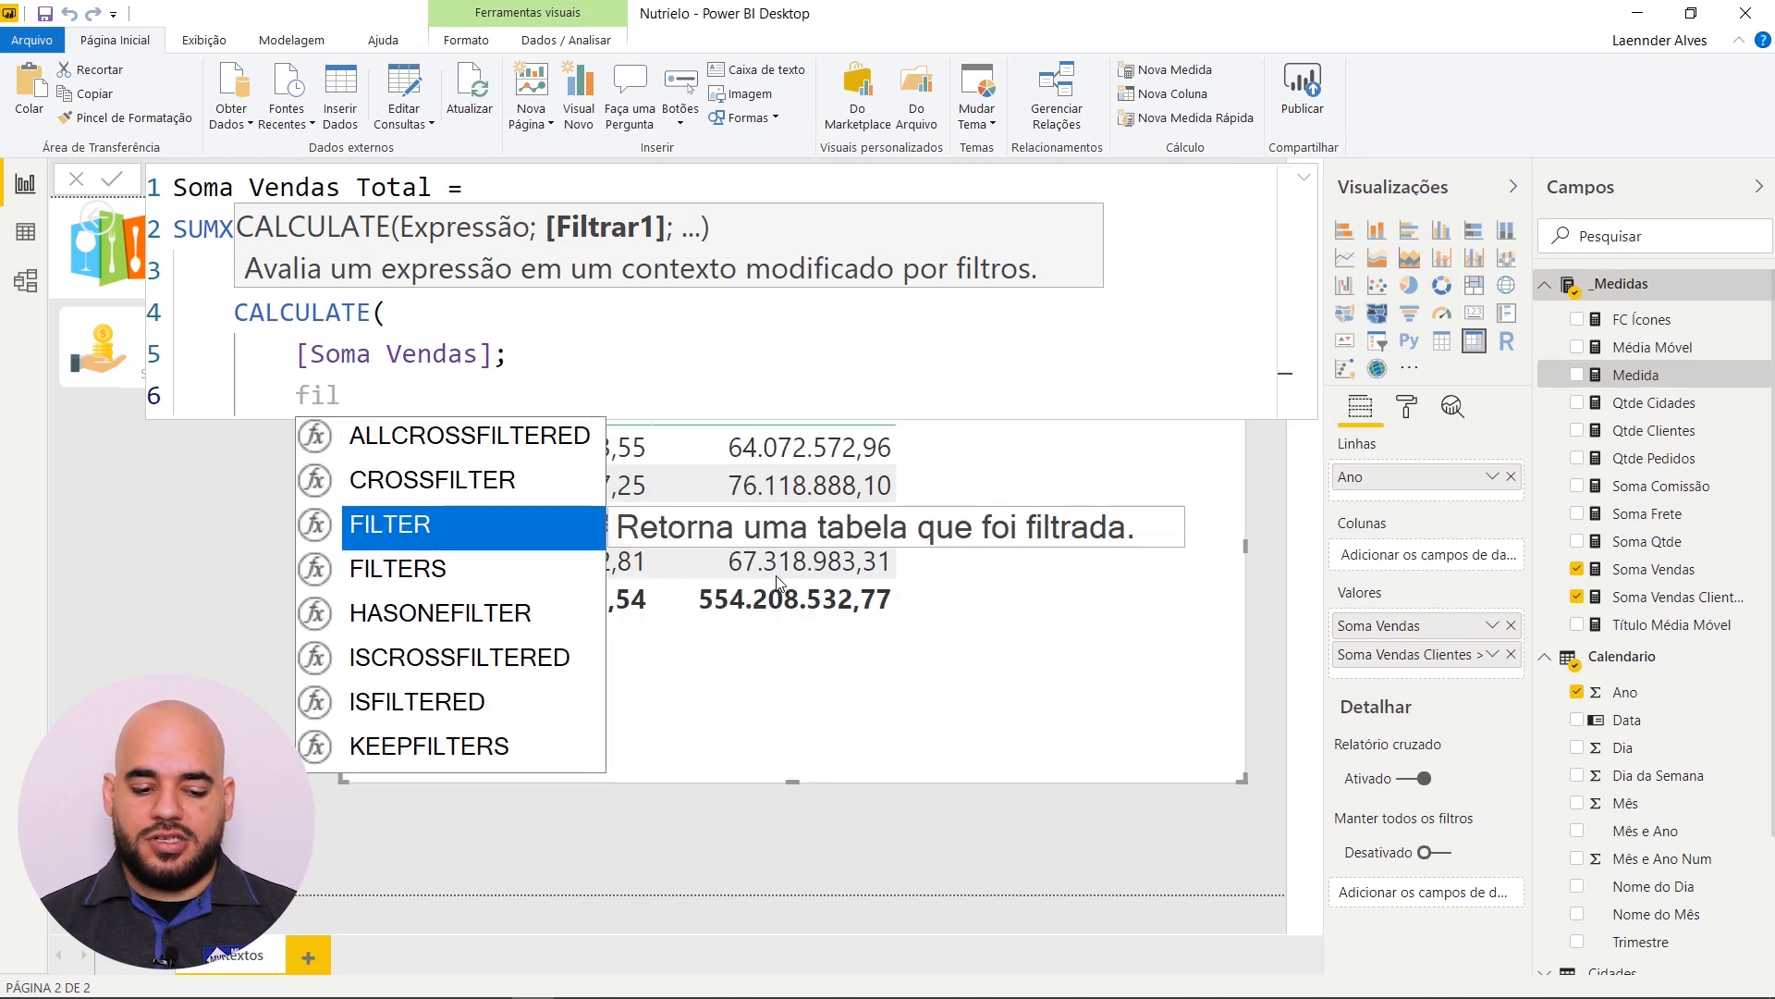
key(Tab)
key(Return)
text(cli)
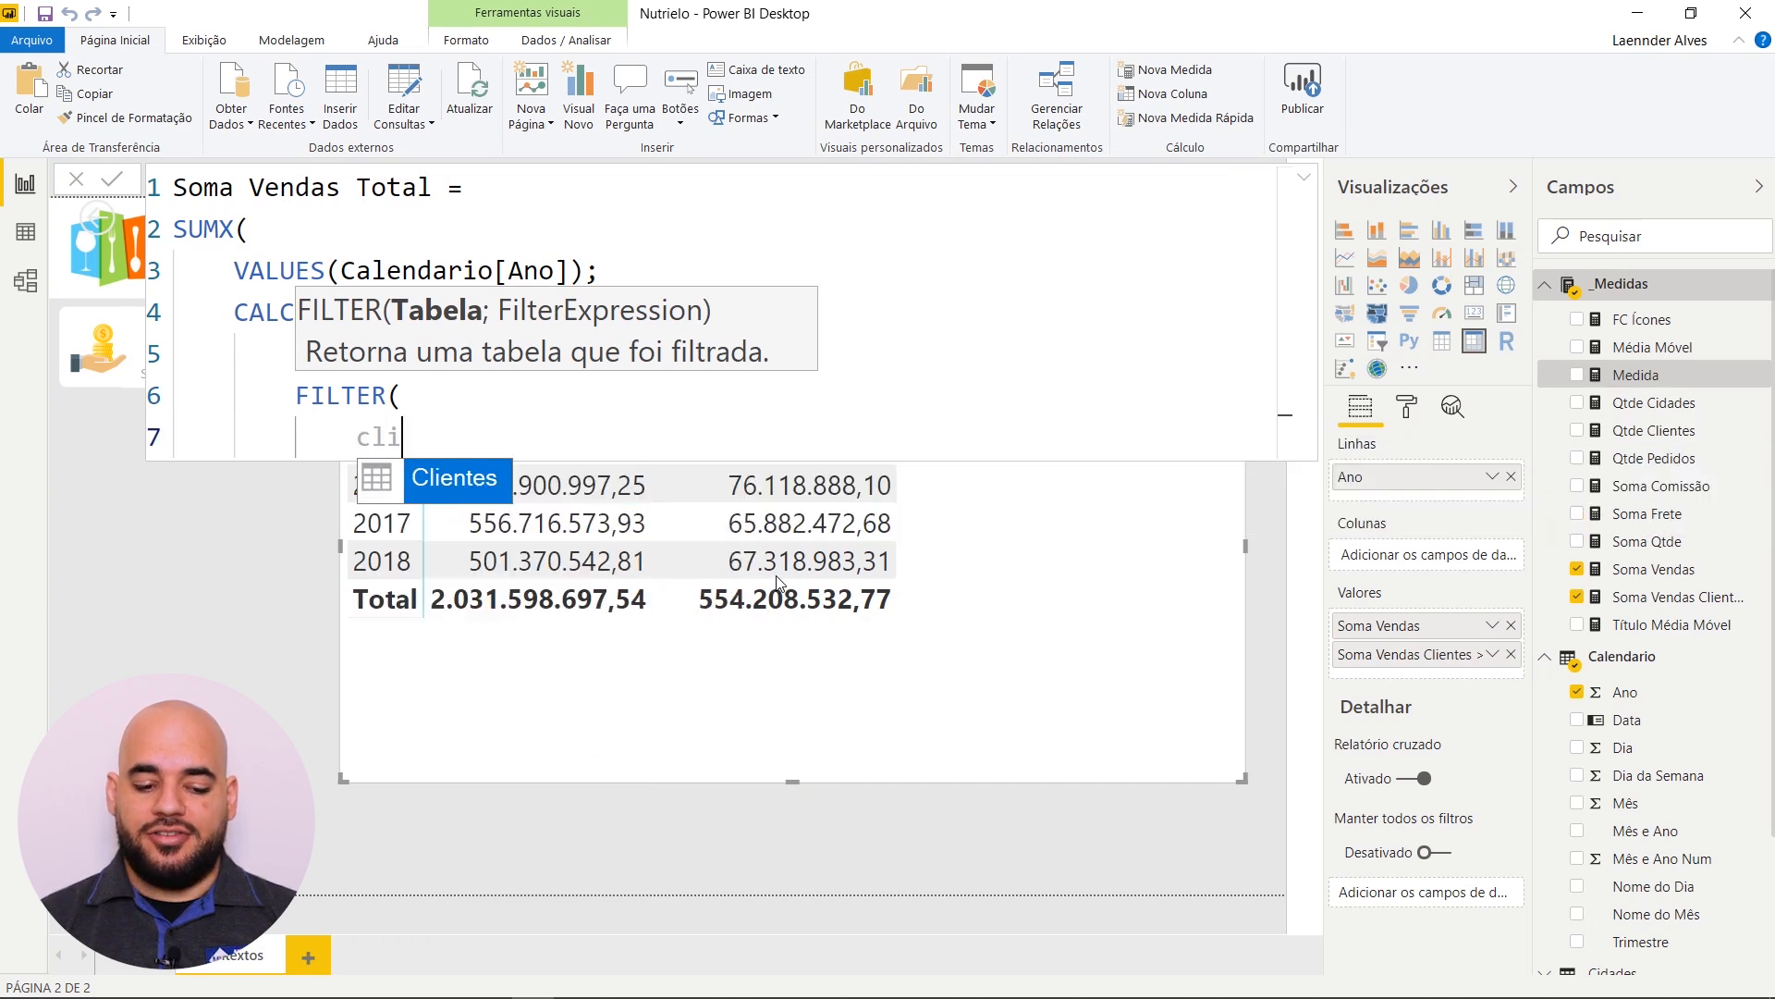
key(Tab)
text(;)
key(Return)
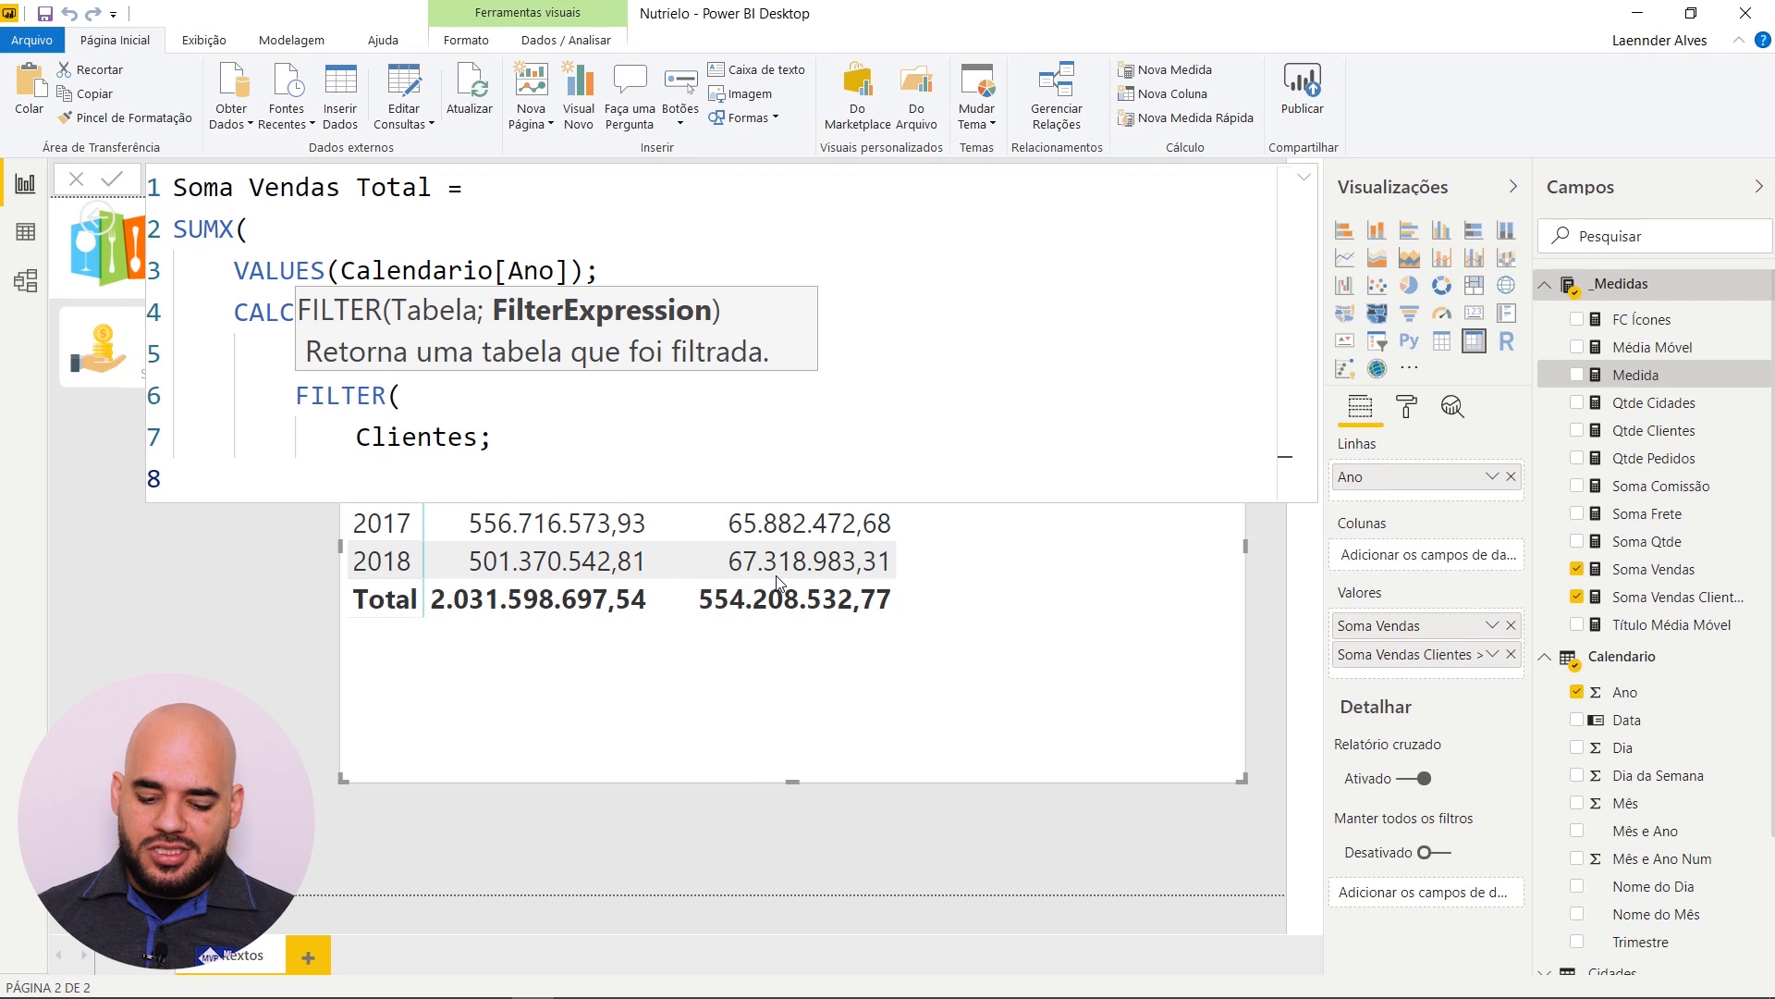
Step: Set the FILTER condition to [Soma Vendas] > 5000000 and close the FILTER, CALCULATE and SUMX brackets on separate lines
text([soma)
key(Down)
key(Down)
key(Down)
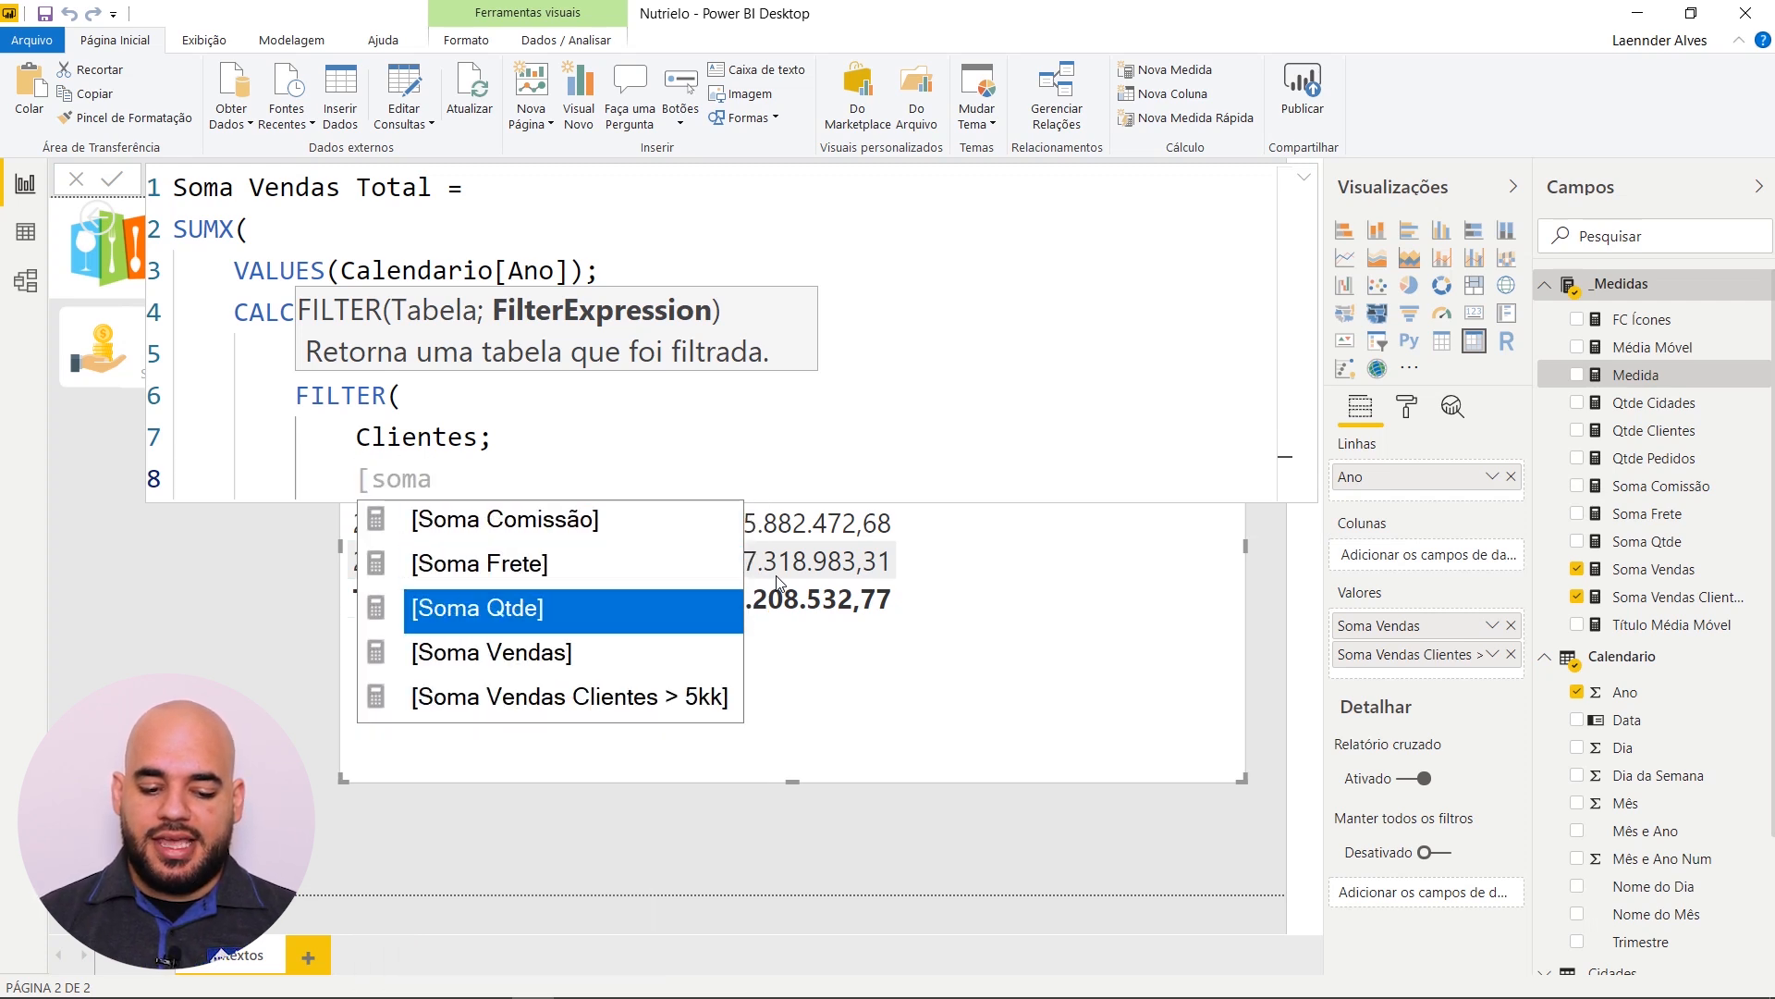
key(Tab)
text(> 5)
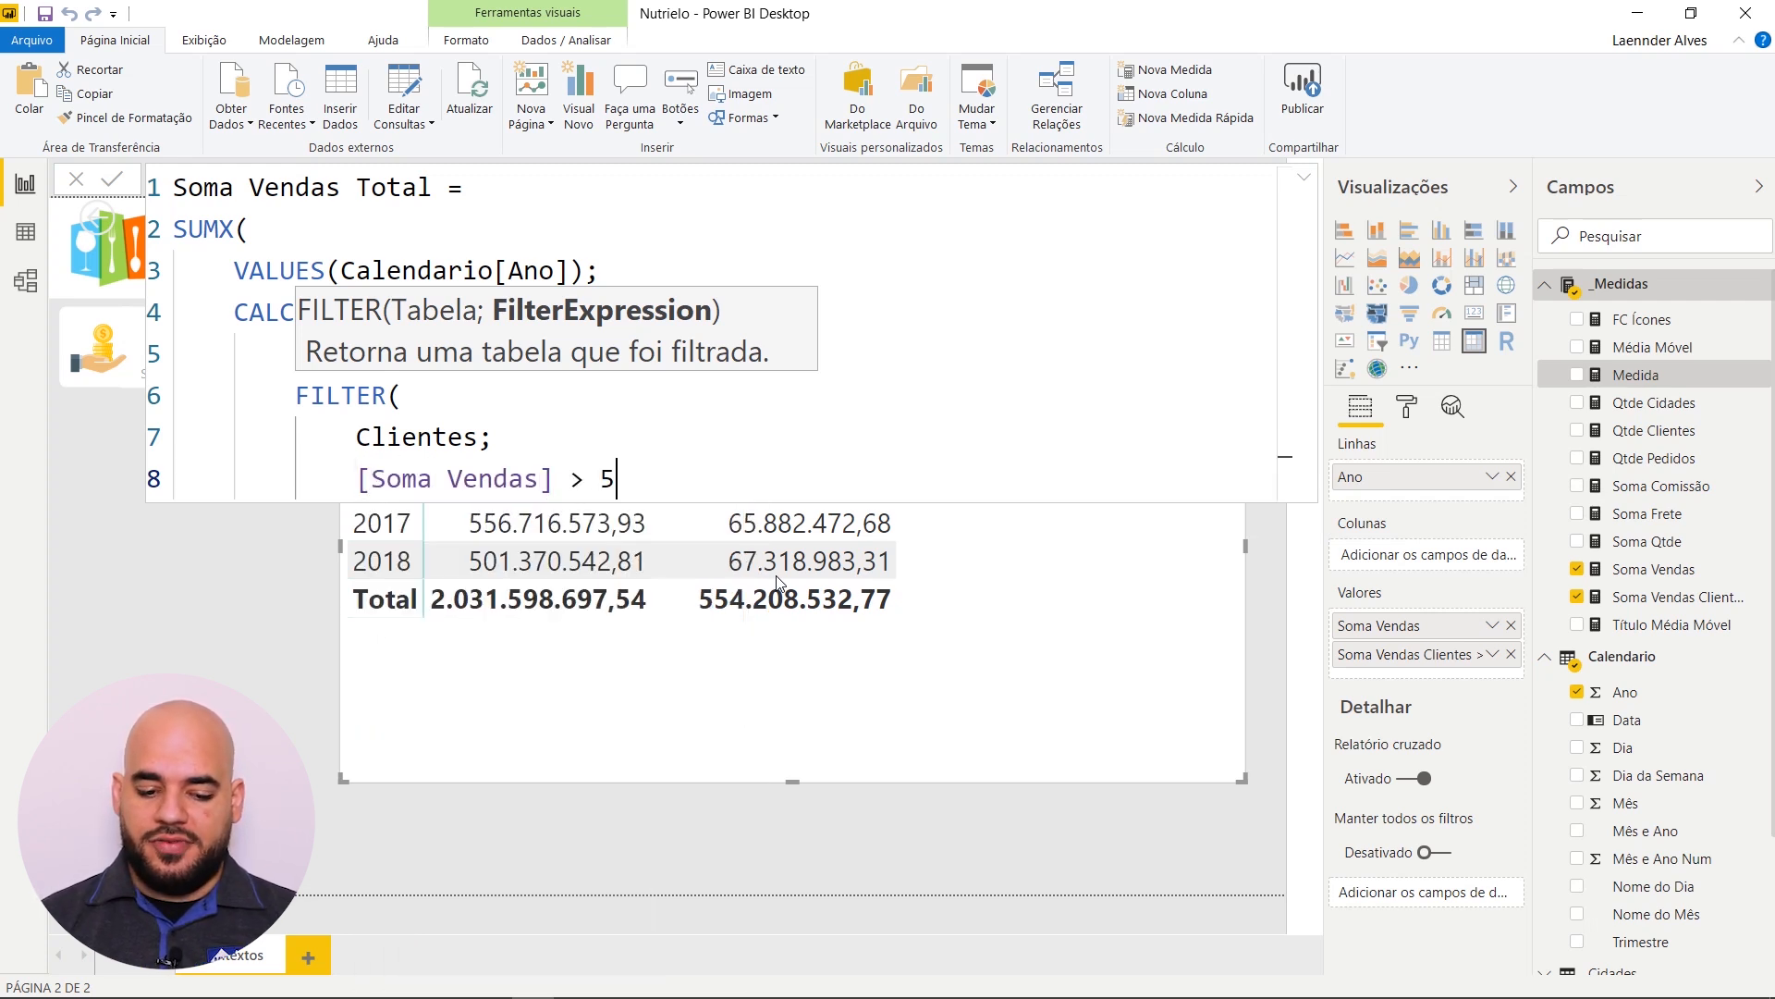
text(000000)
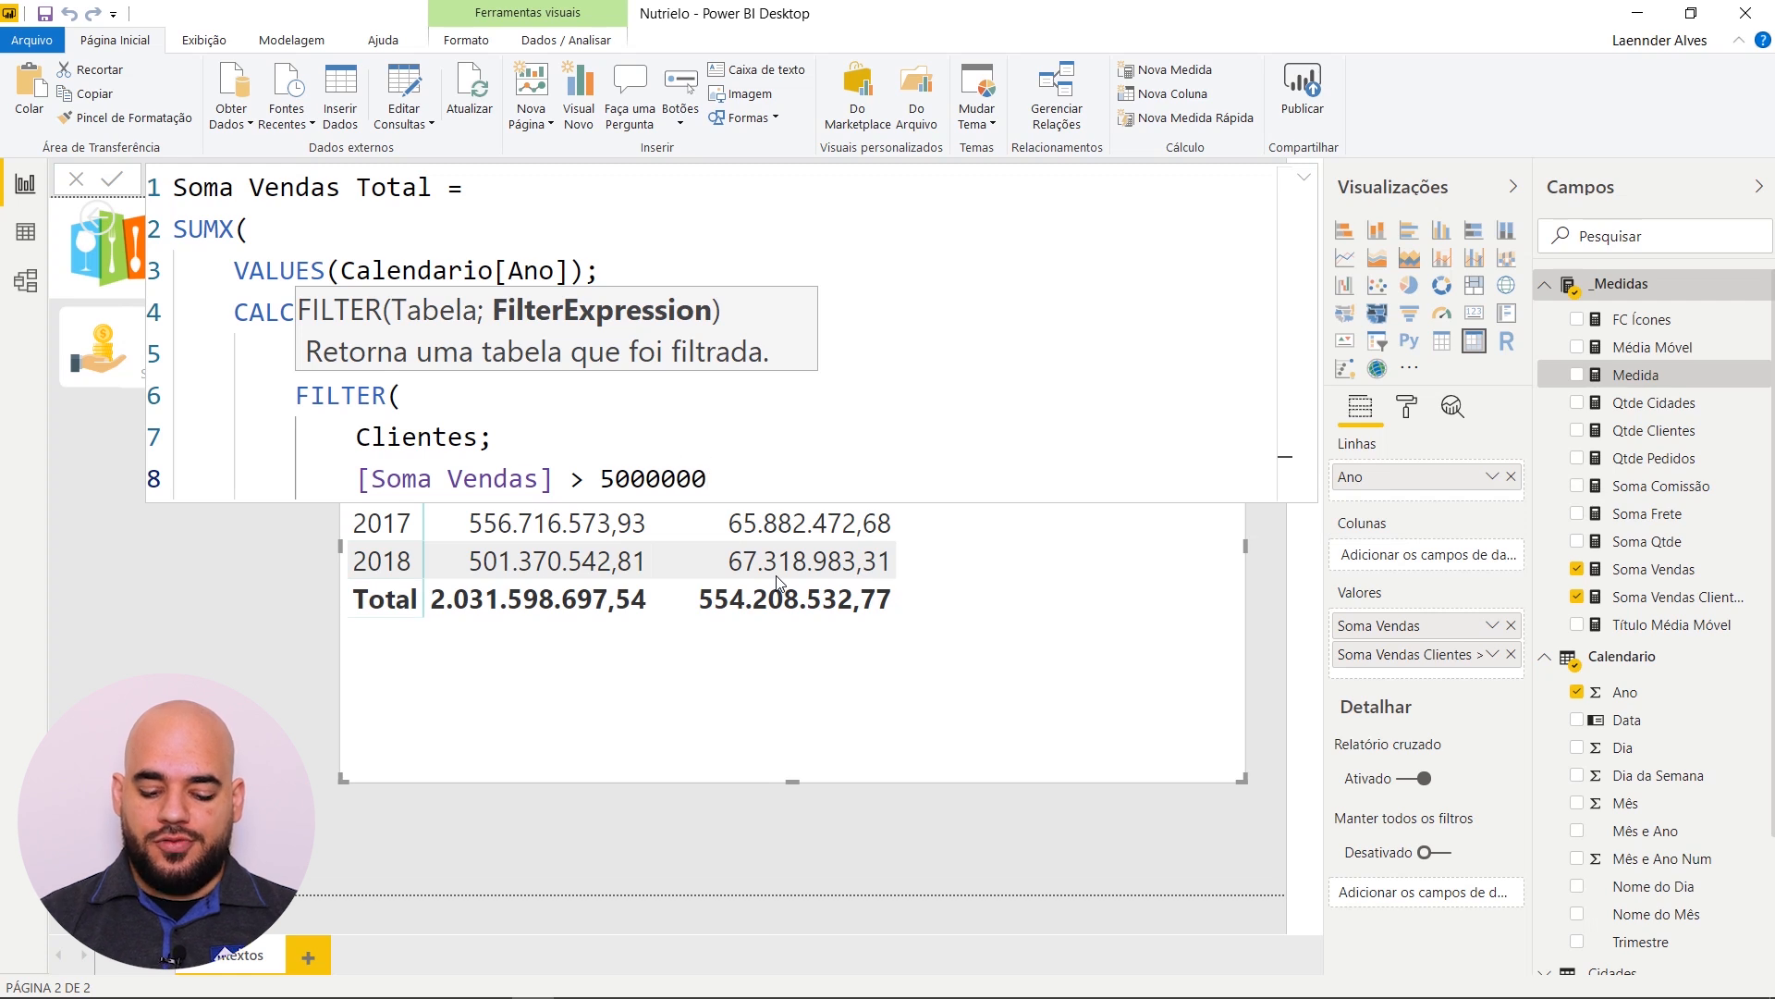
key(Return)
text())
key(Return)
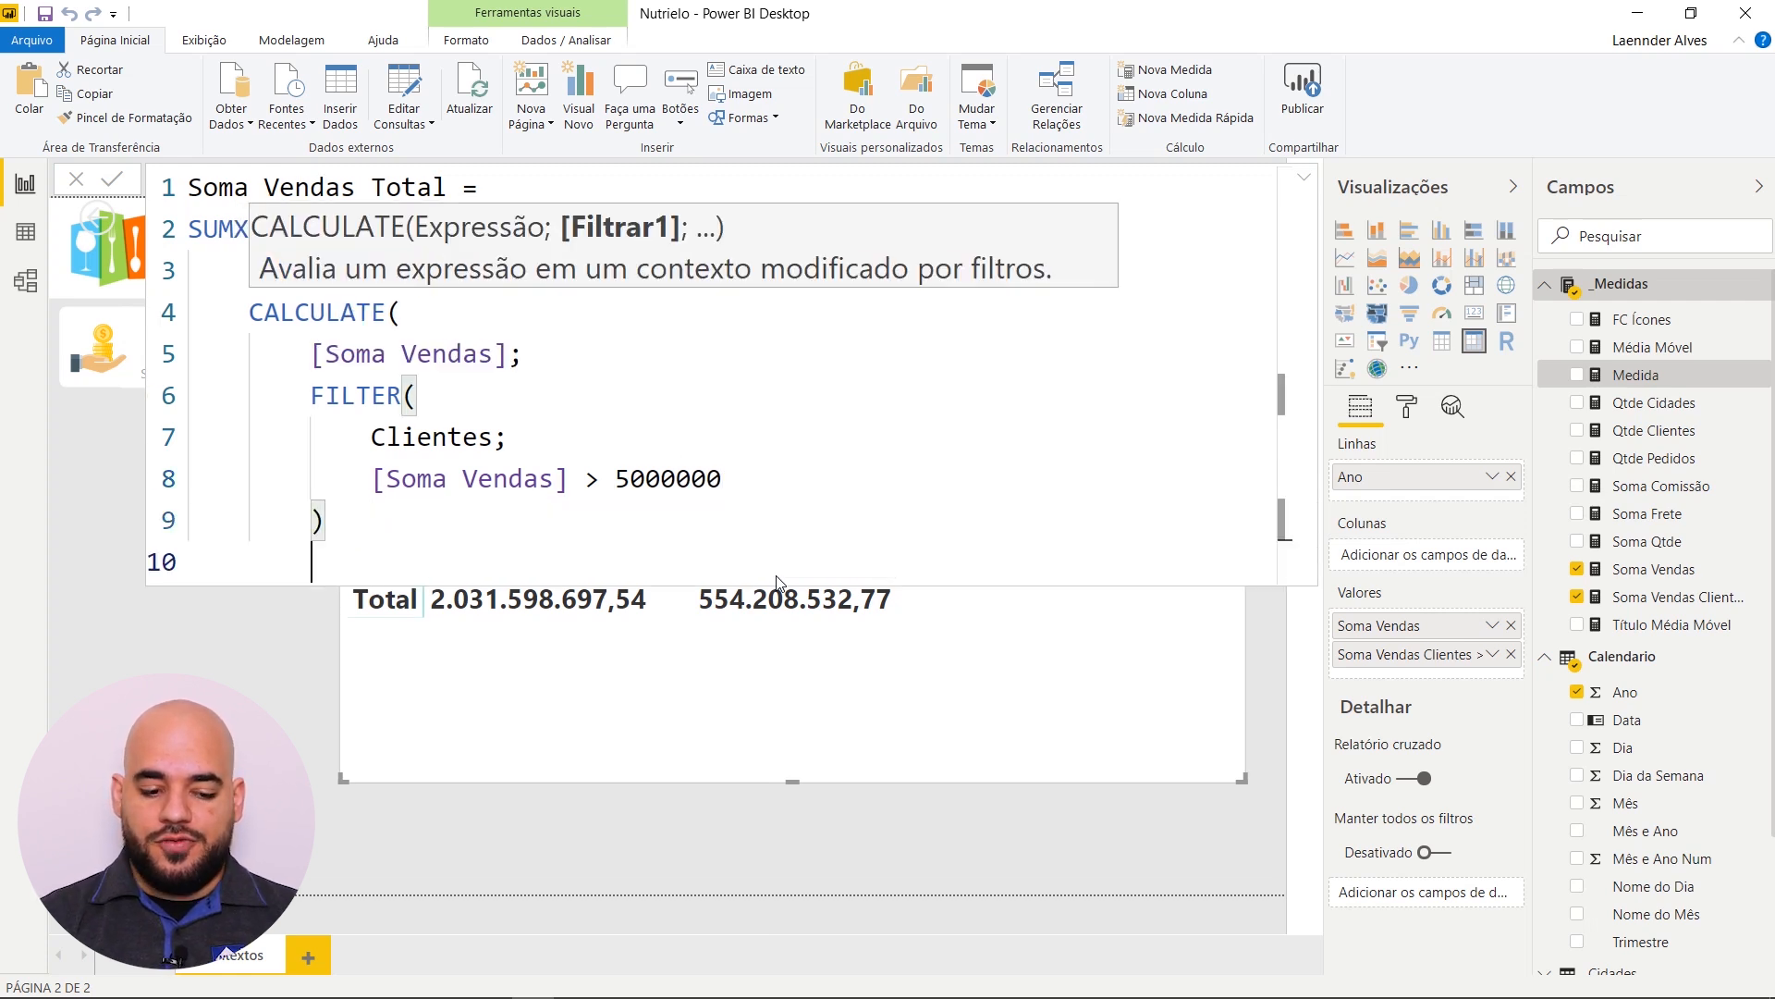
text())
key(Return)
text())
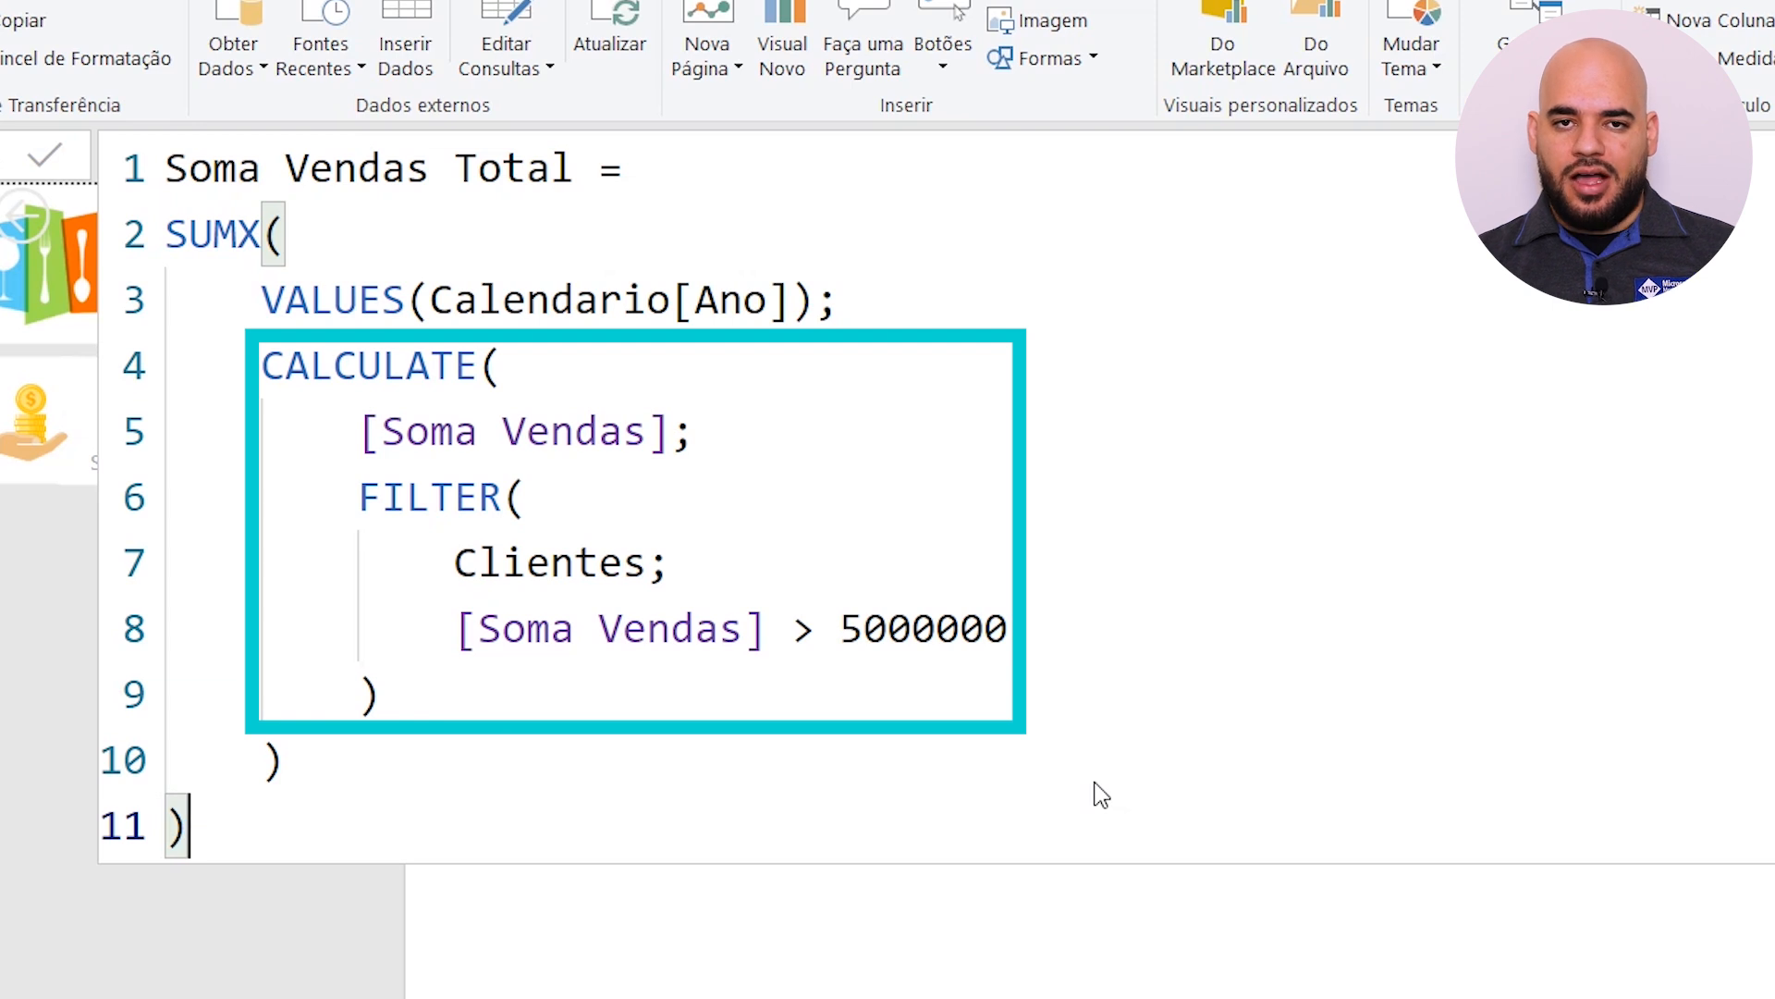
Step: Commit the formula and add the Soma Vendas Total measure to the values of the yearly matrix
click(247, 231)
drag(240, 231, 169, 243)
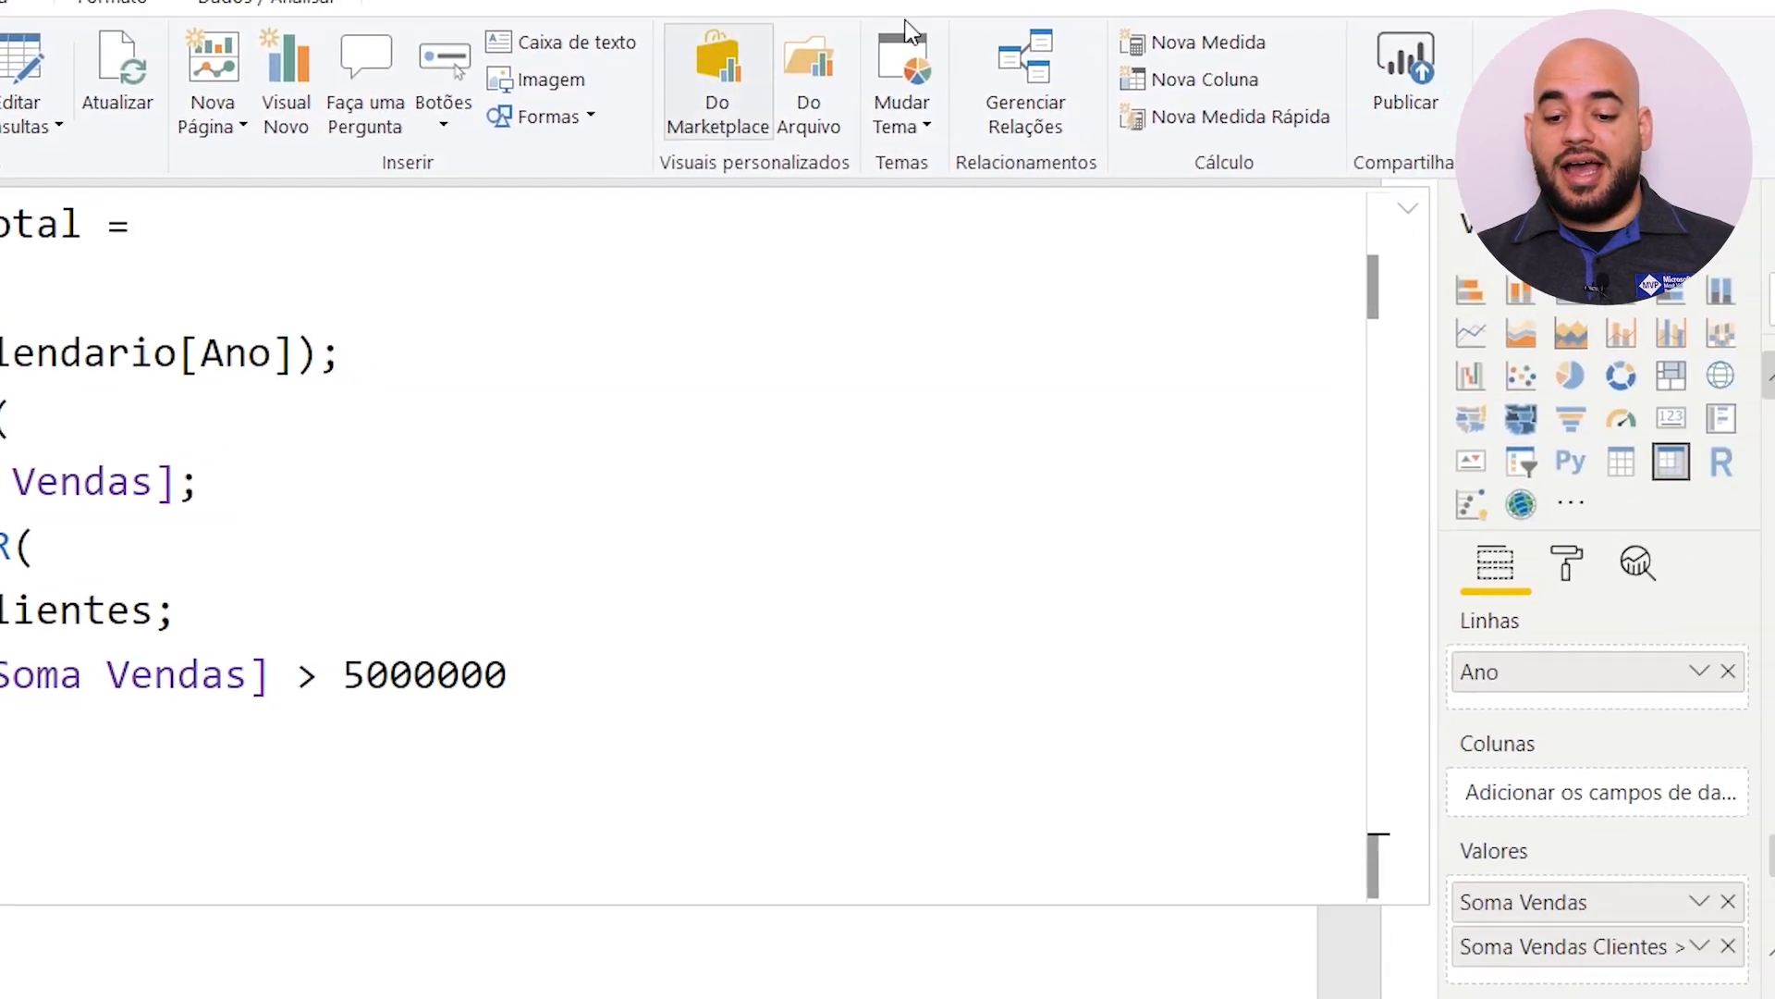
click(1249, 233)
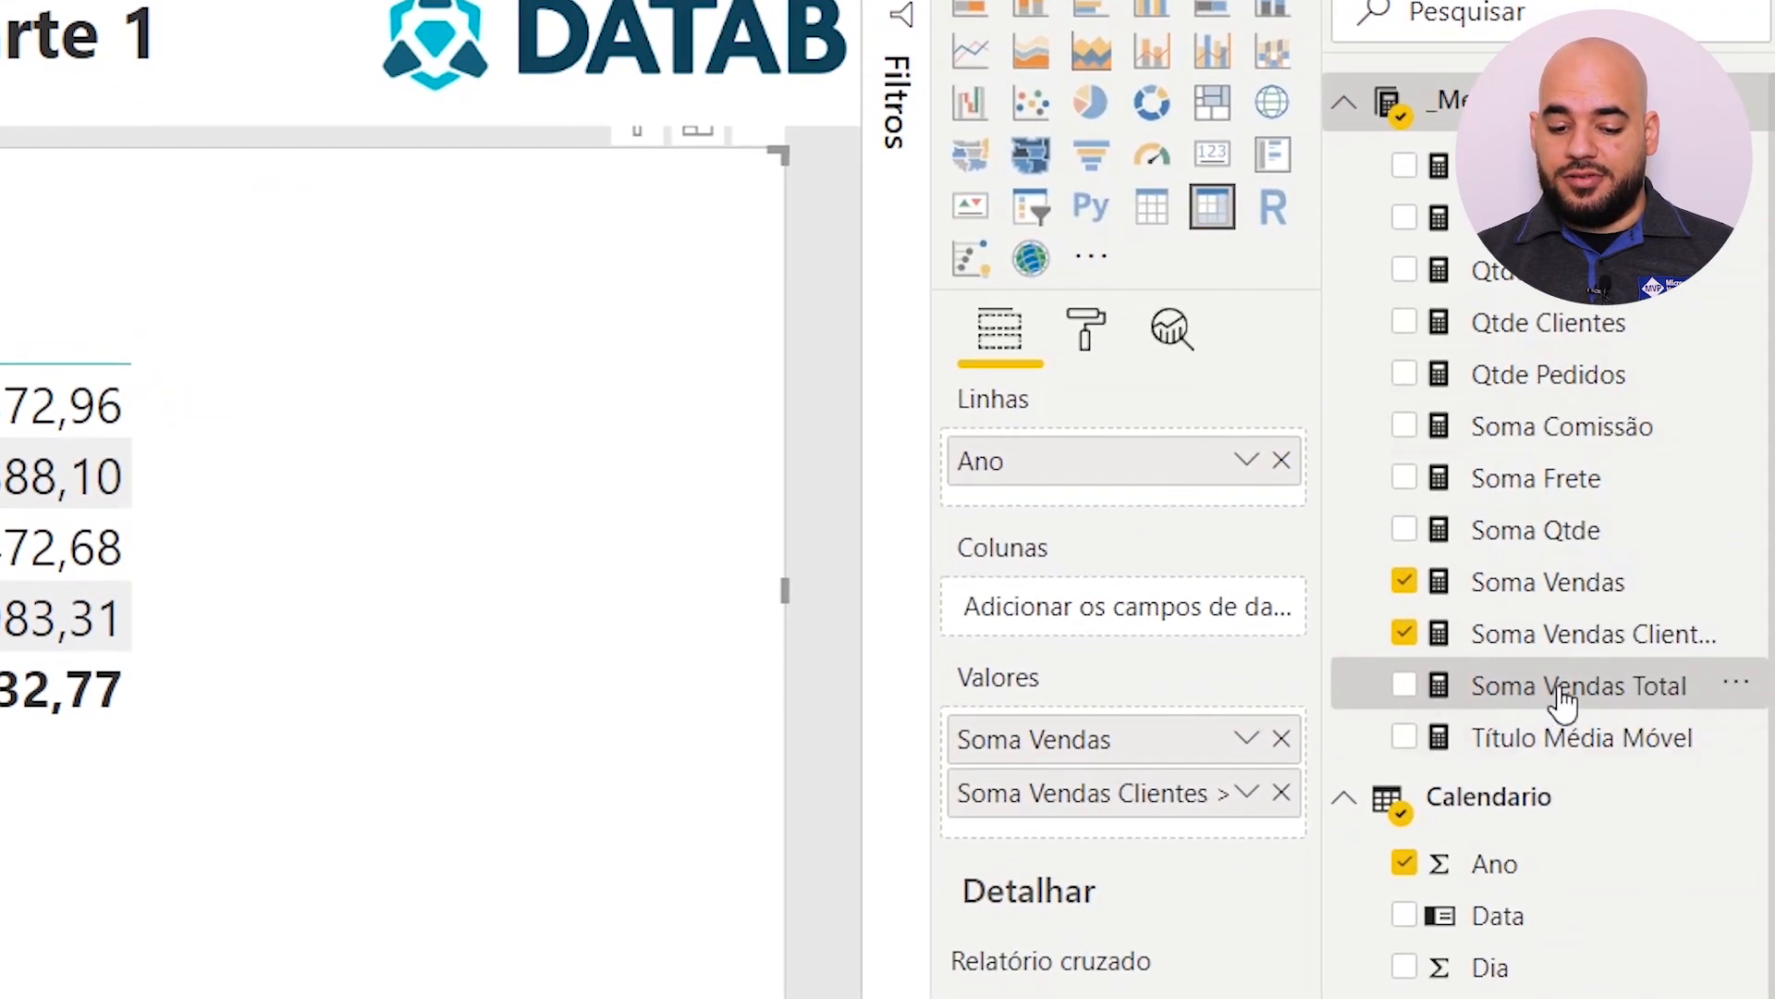
drag(1562, 703, 278, 463)
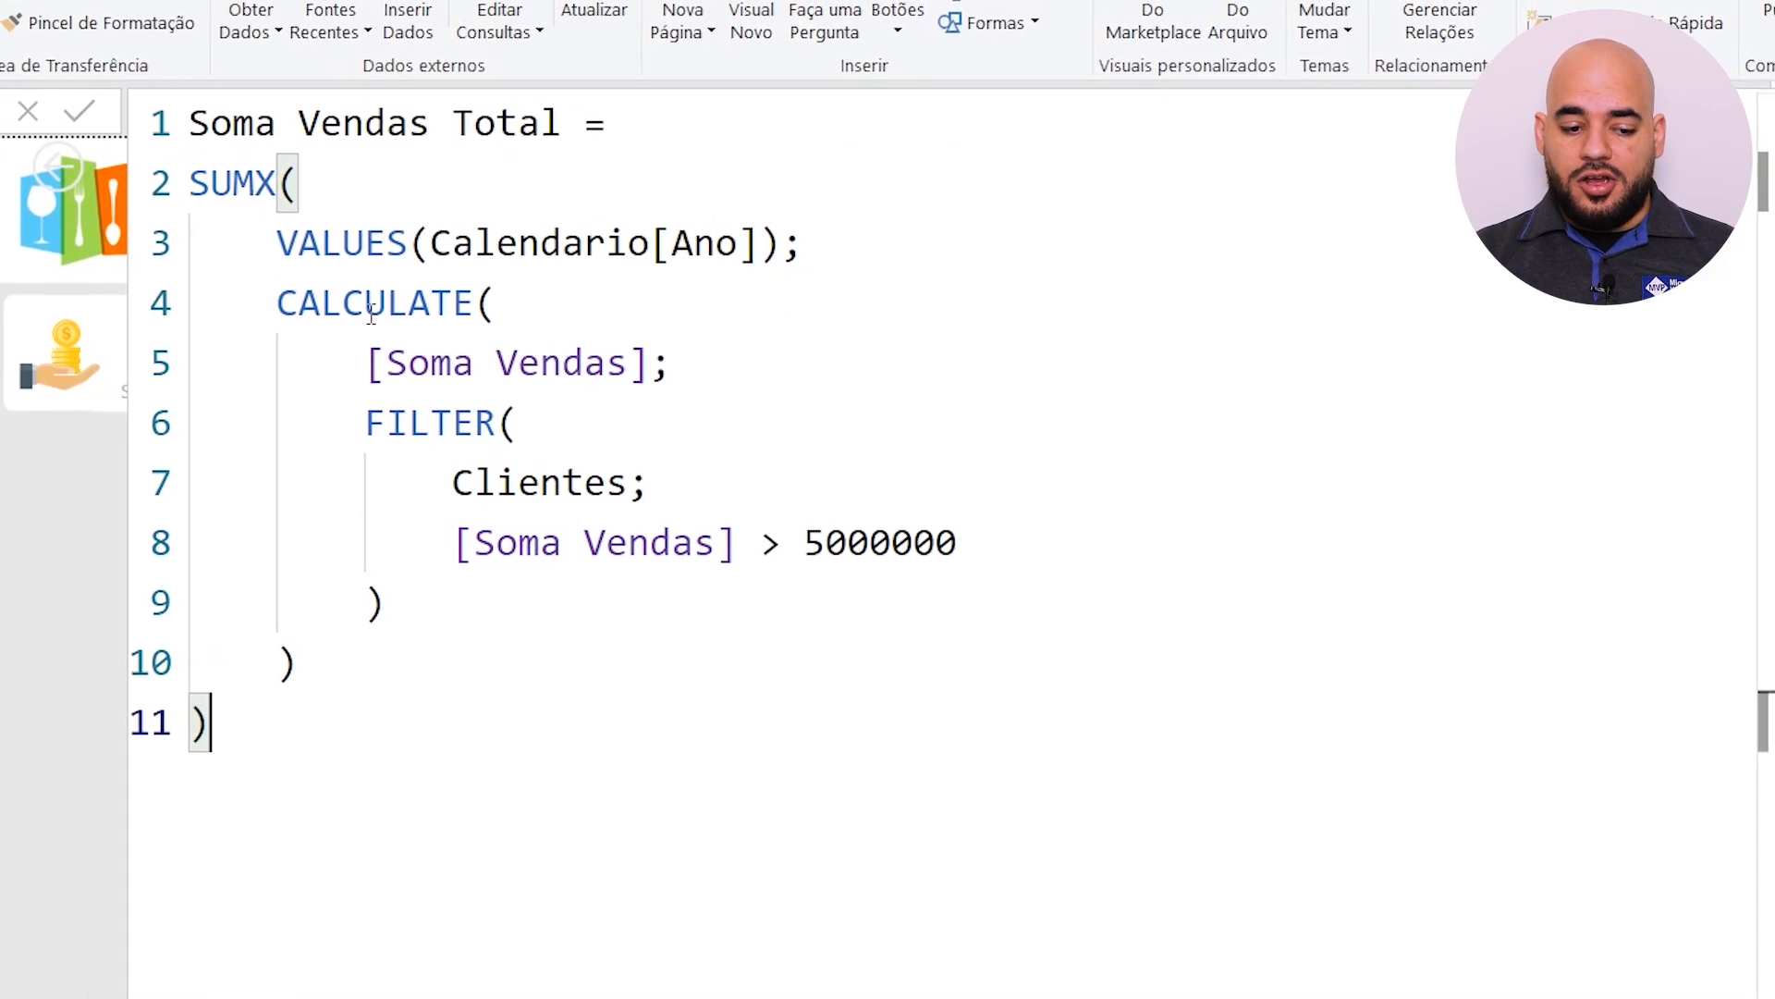
Step: Replace SUMX with MINX in the Soma Vendas Total formula and commit the change
drag(298, 243, 814, 247)
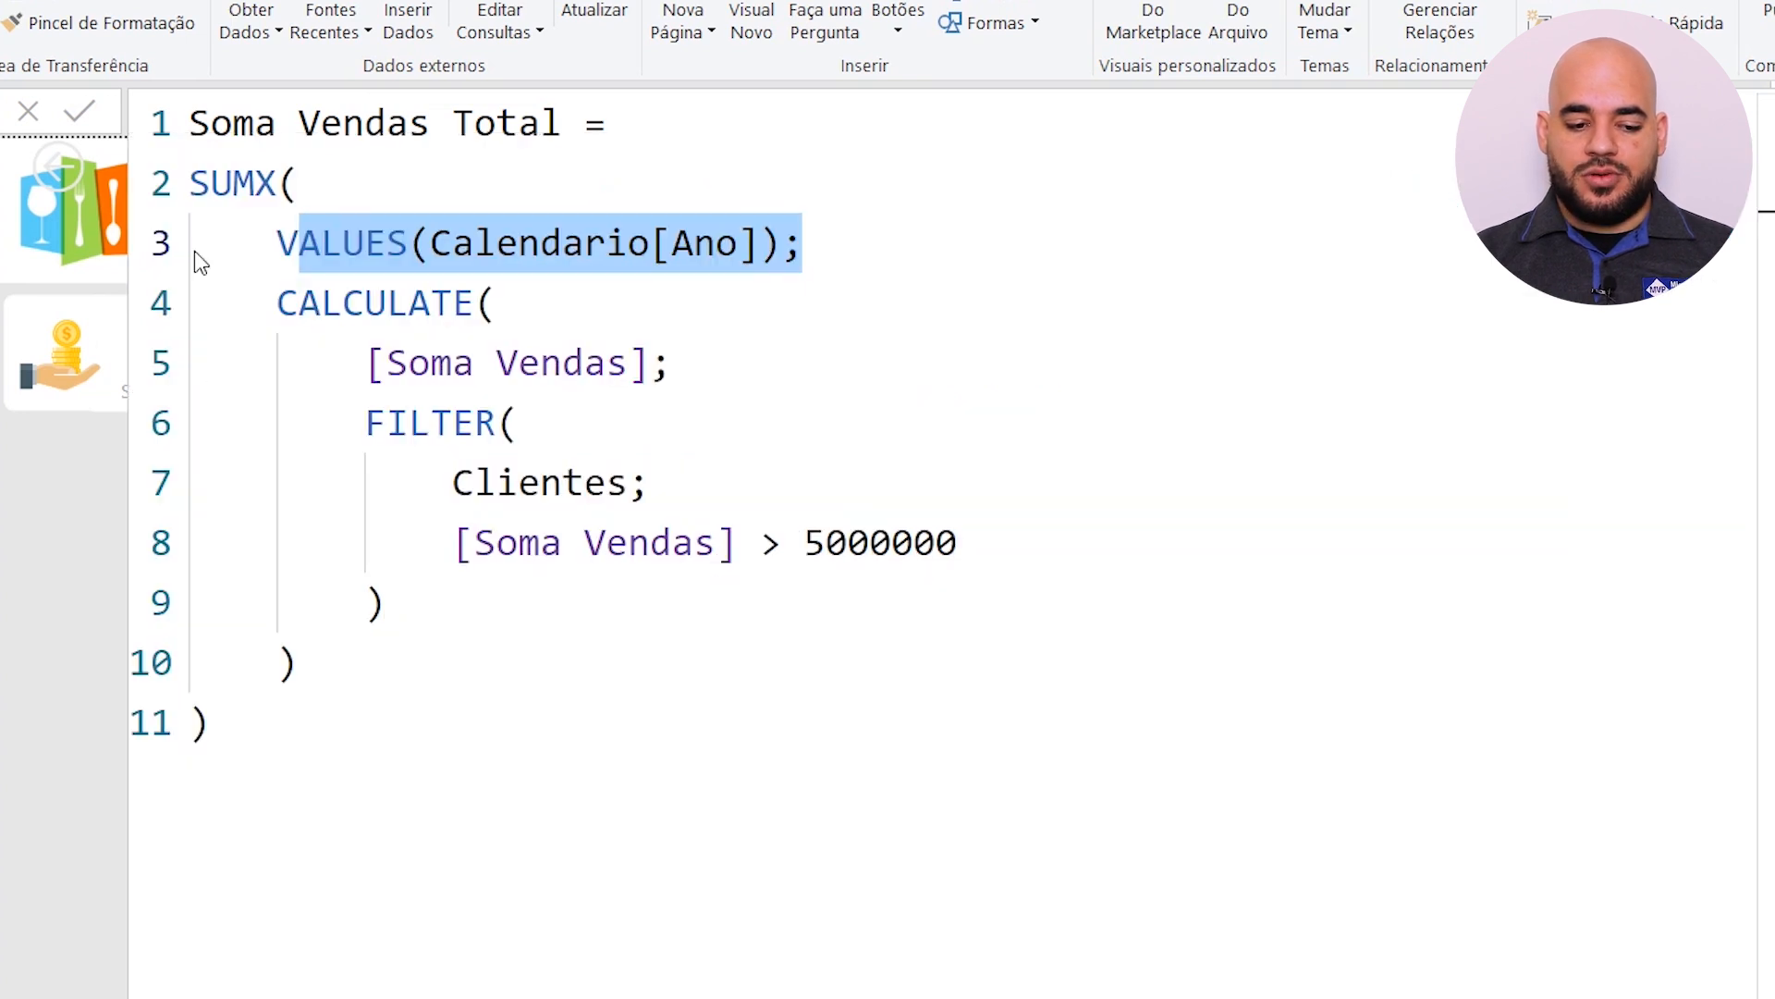
click(256, 183)
key(BackSpace)
key(BackSpace)
key(BackSpace)
text(MIN)
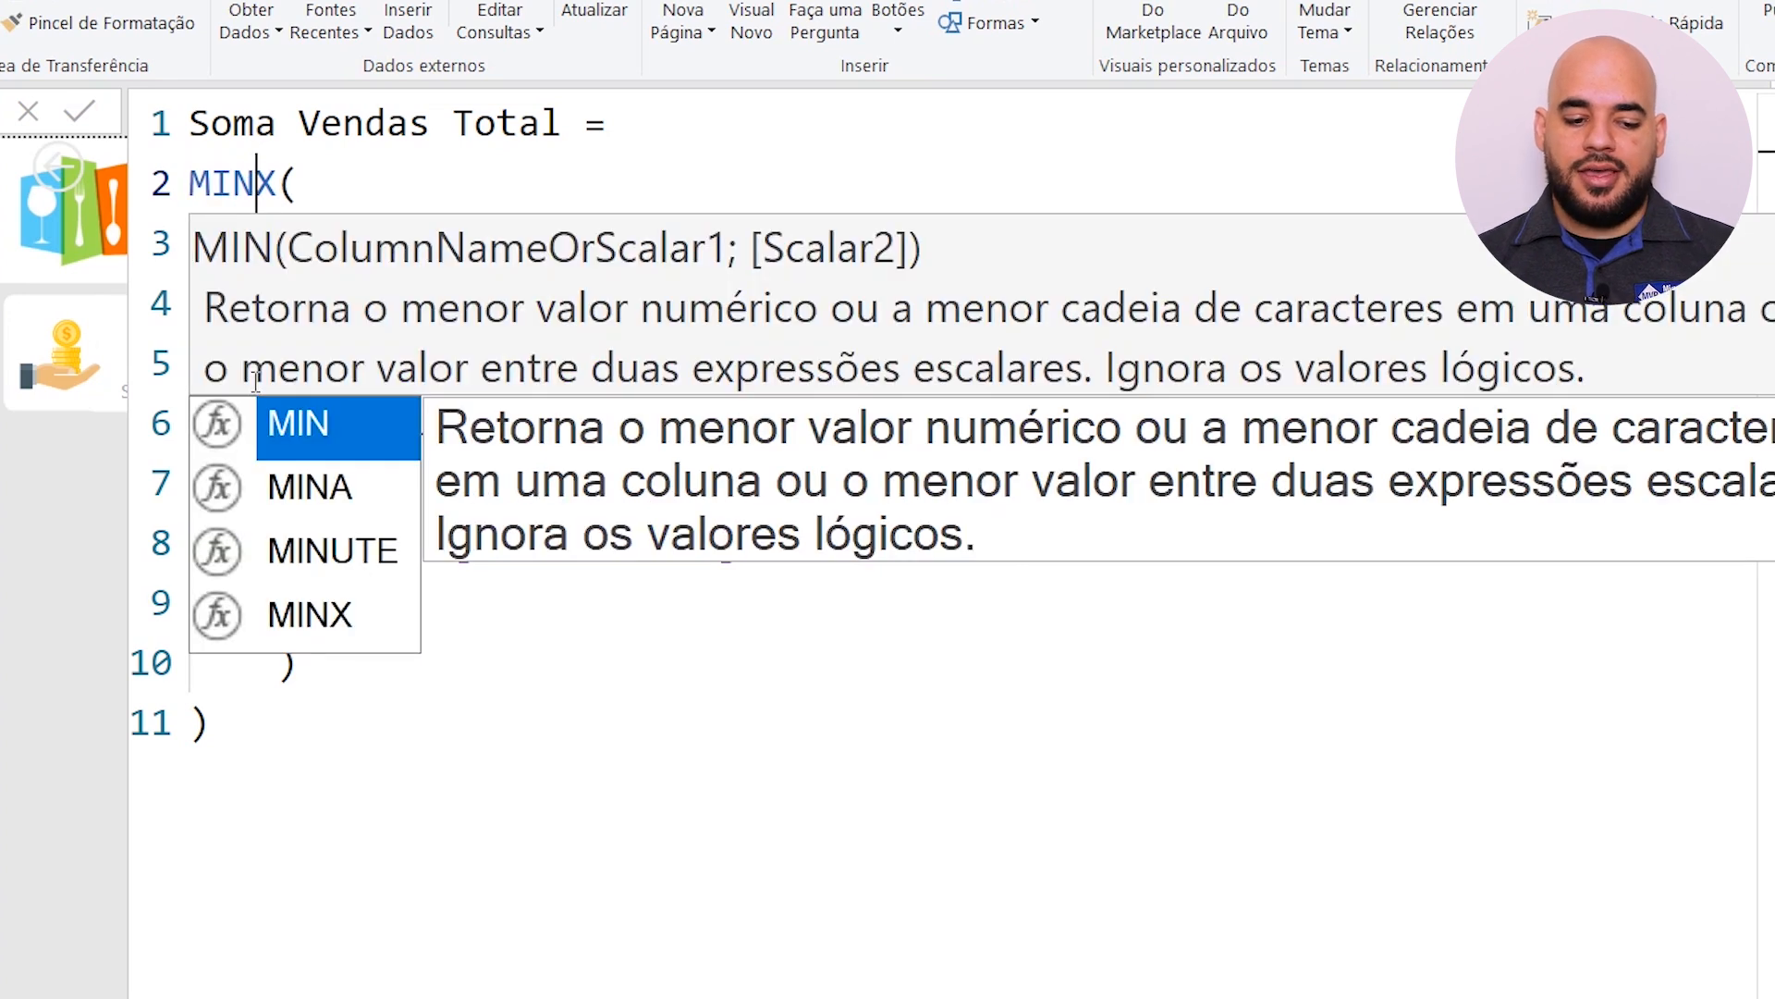
click(370, 435)
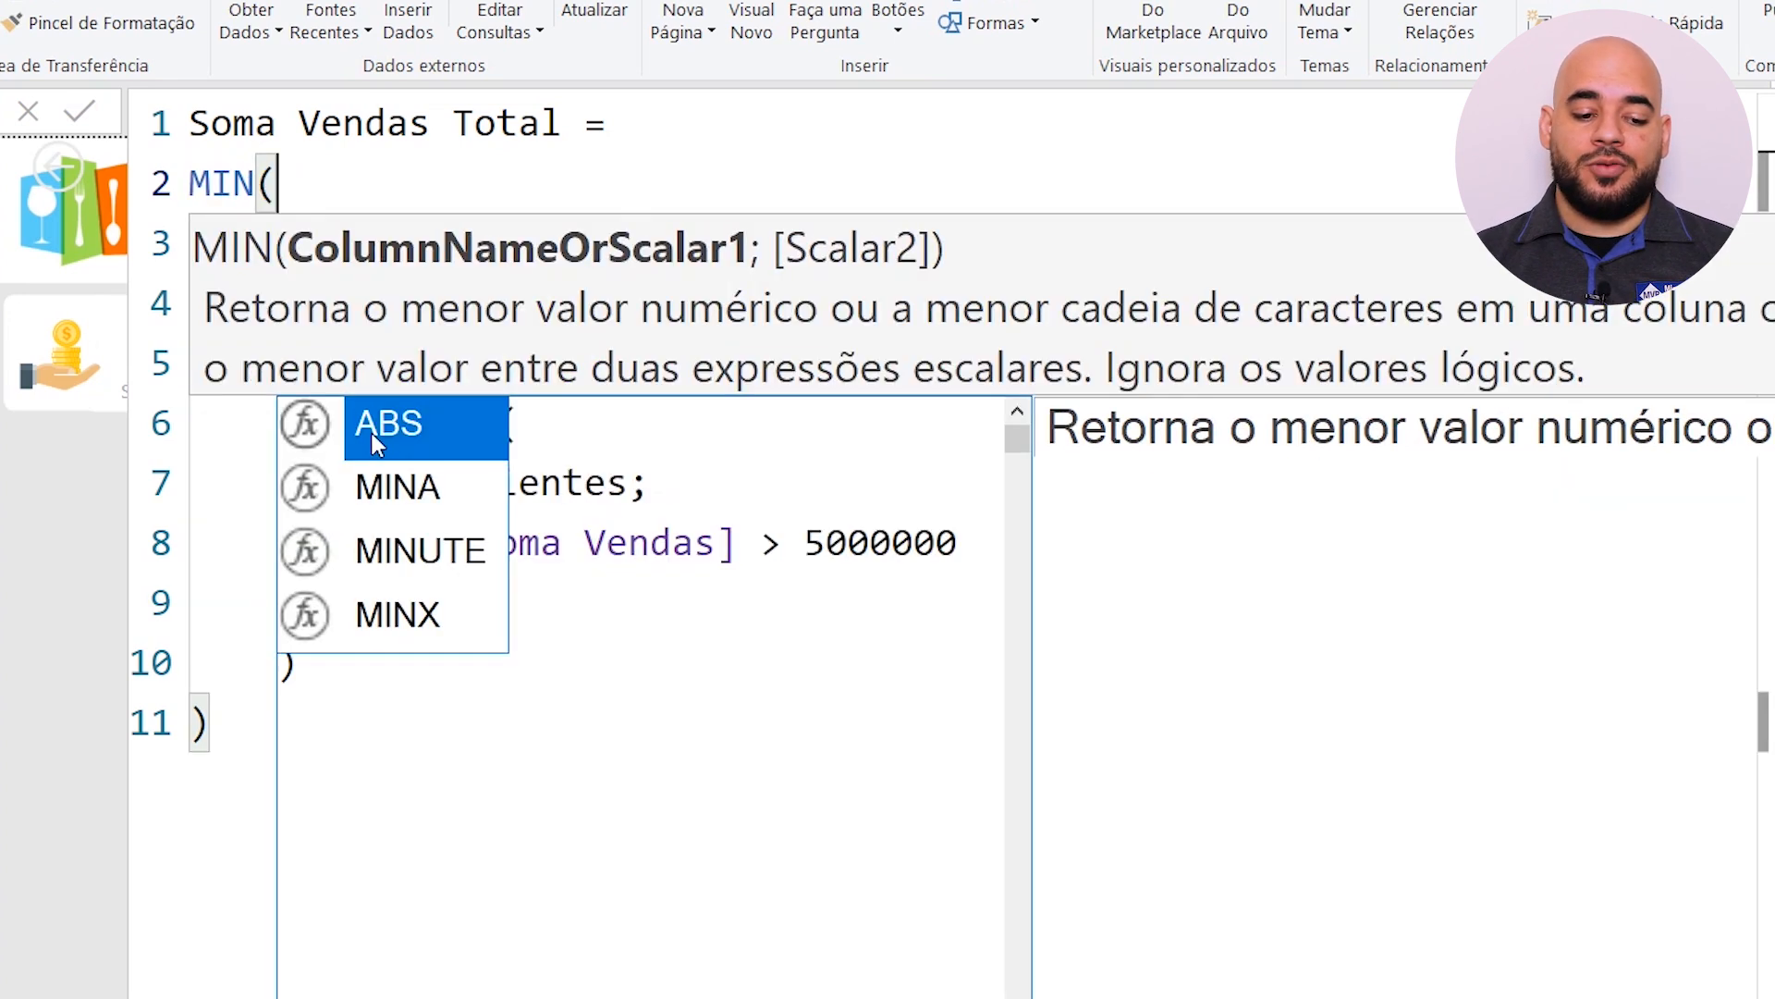
text(X)
key(Escape)
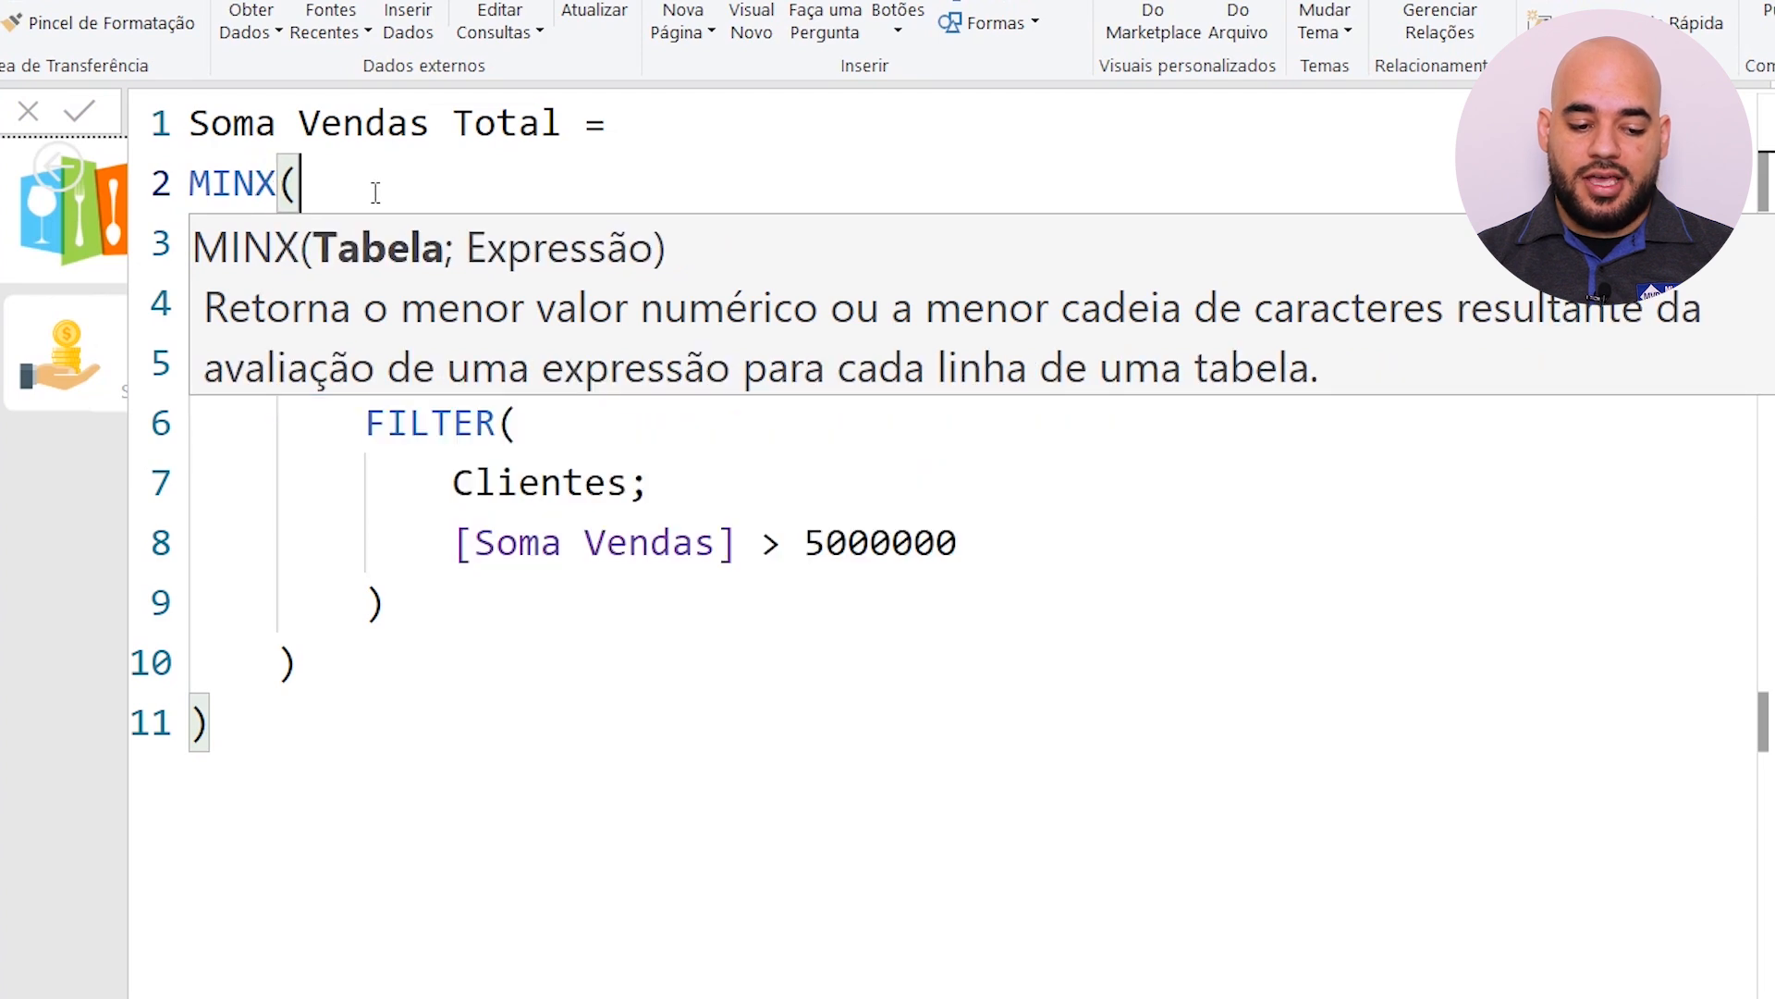
click(483, 589)
click(468, 801)
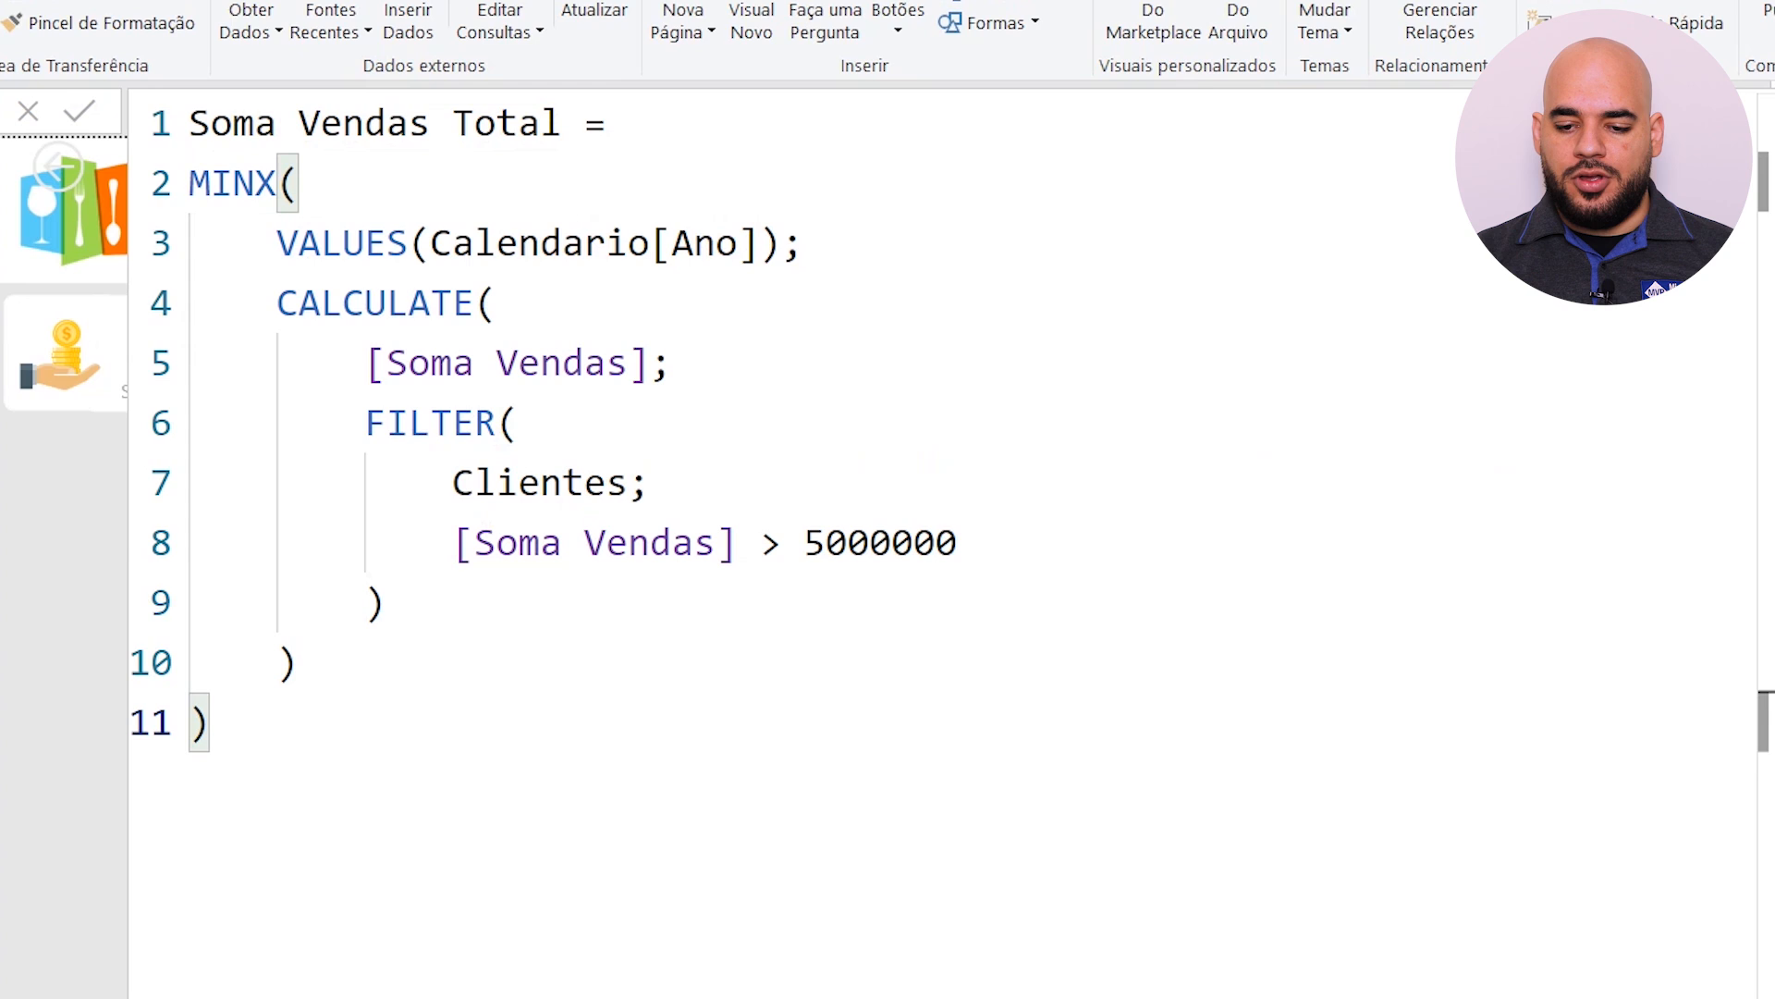
key(Return)
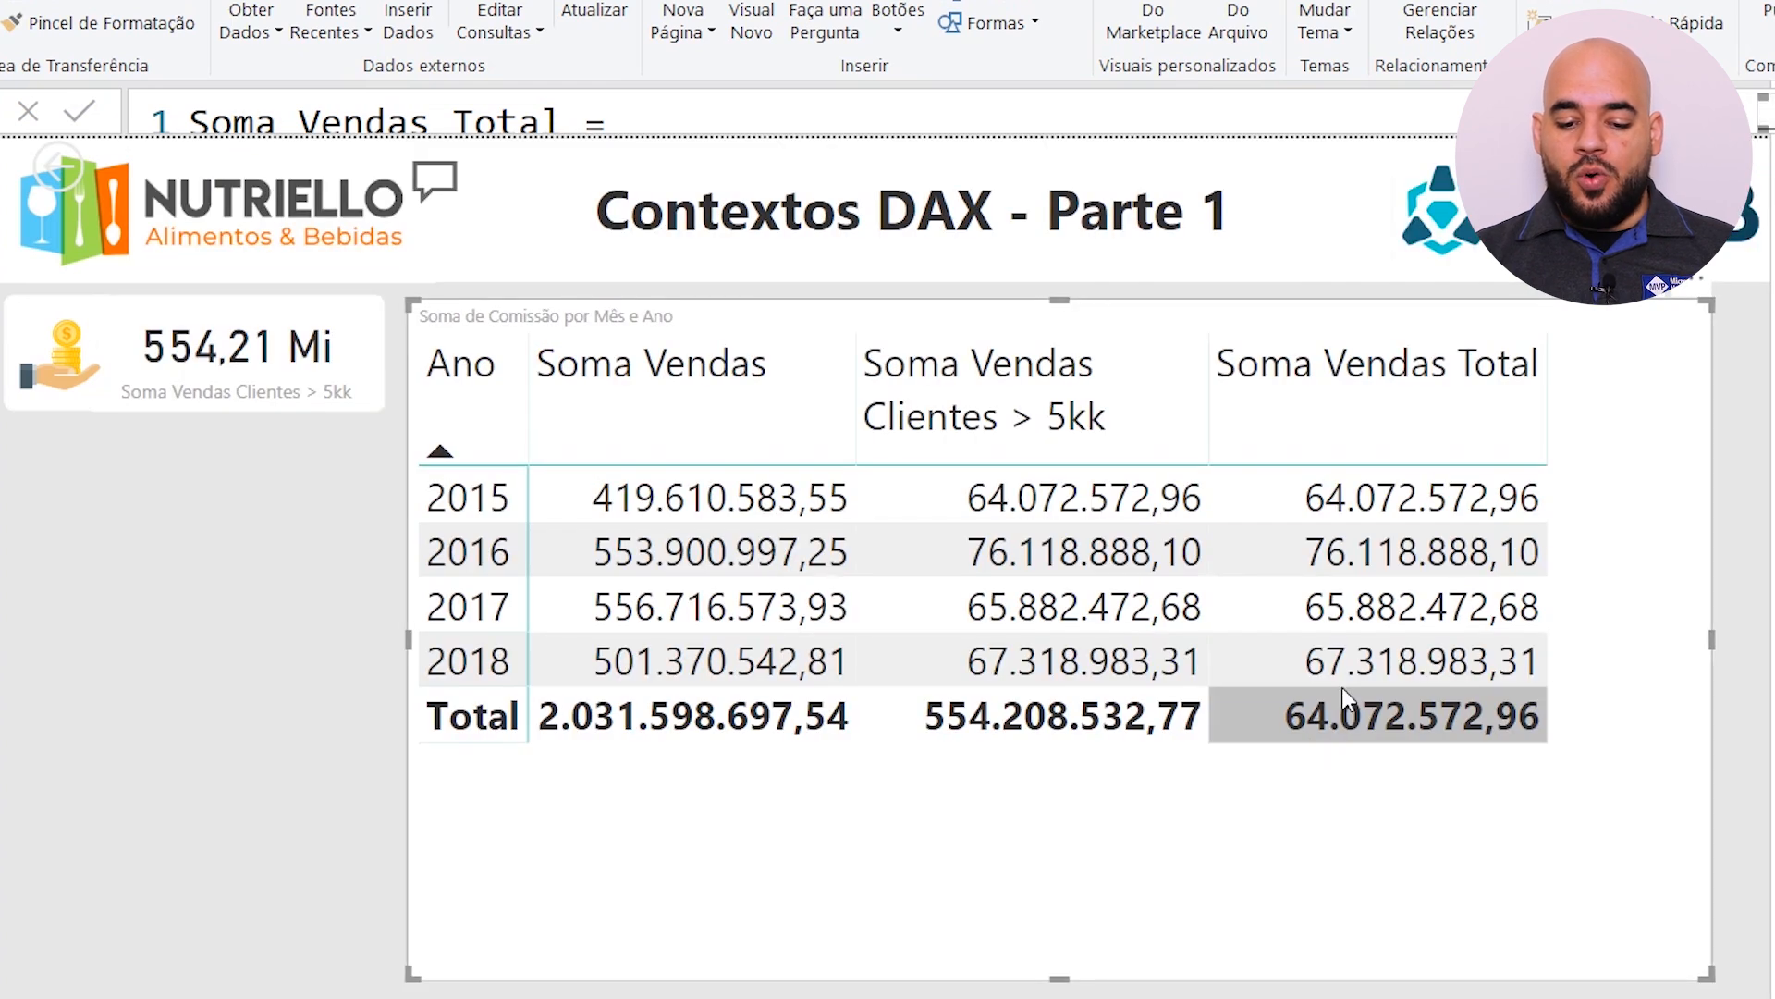